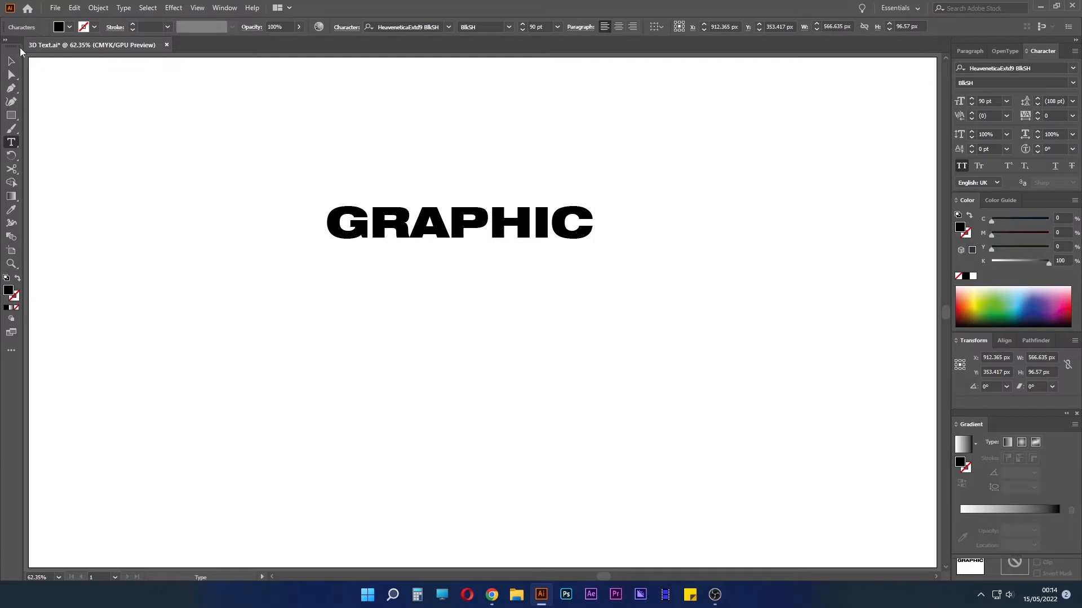
# Step: Duplicate the GRAPHIC text, place the copy directly below the original and change its wording to DESIGN
pyautogui.click(12, 59)
pyautogui.click(74, 7)
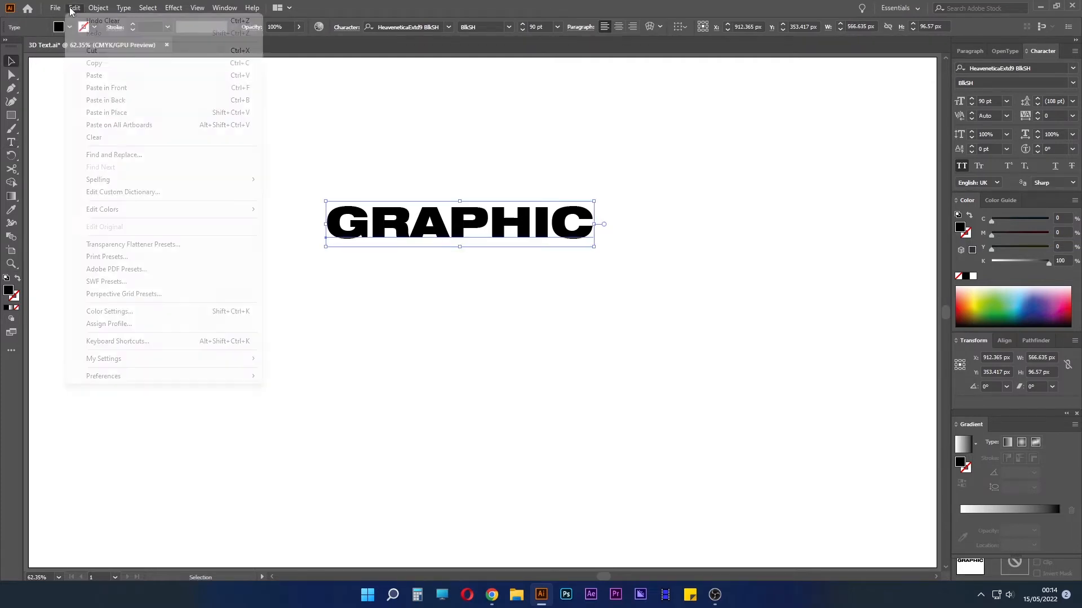
pyautogui.click(107, 83)
pyautogui.moveTo(541, 314); pyautogui.dragTo(525, 275)
pyautogui.click(529, 306)
pyautogui.click(510, 269)
# Step: Enlarge both text lines together to about 874 px wide and convert them to outlines
pyautogui.keyDown('shift'); pyautogui.click(509, 232); pyautogui.keyUp('shift')
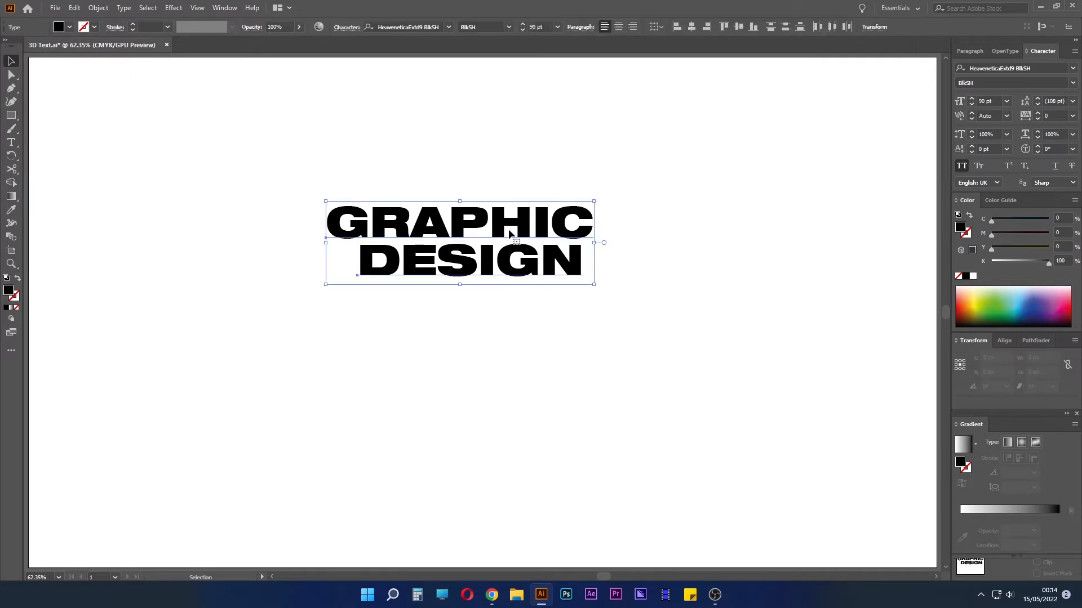
pyautogui.moveTo(590, 251); pyautogui.dragTo(662, 251)
pyautogui.rightClick(454, 199)
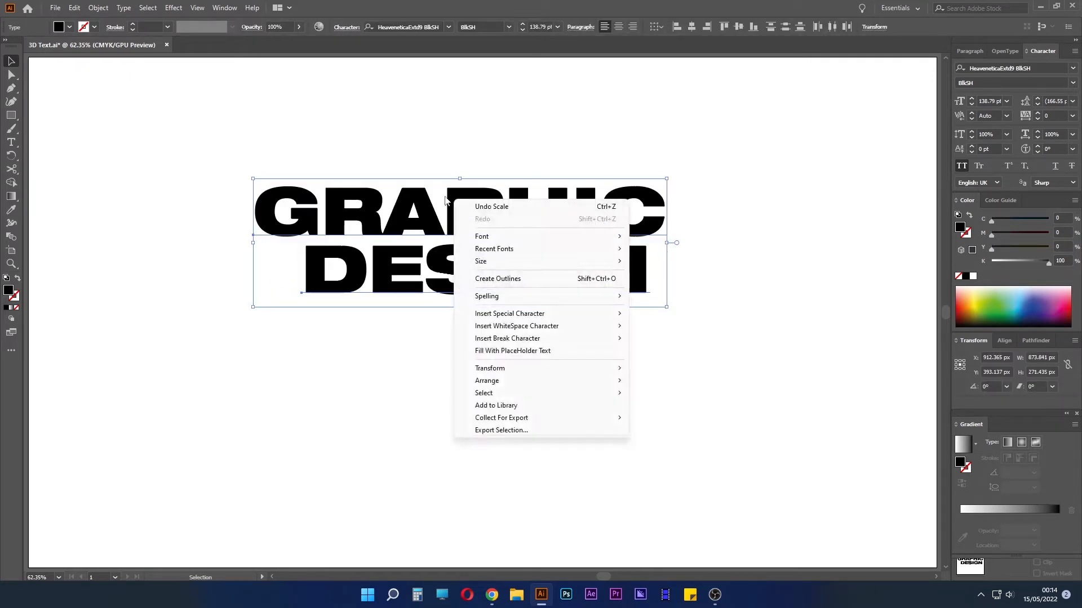
pyautogui.click(498, 278)
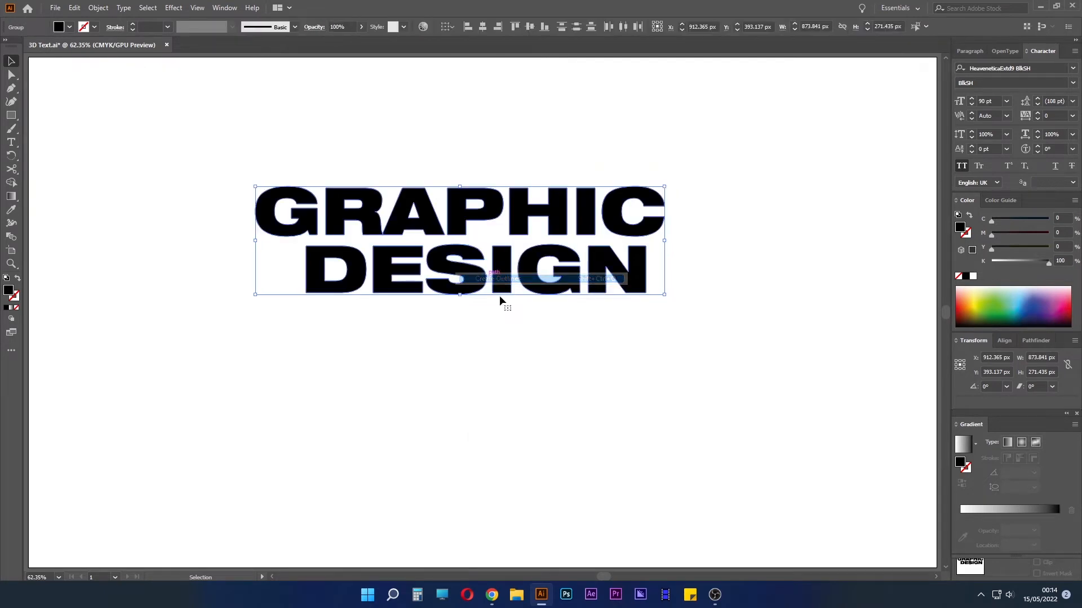
# Step: Shift the outlined DESIGN word sideways and align its left edge with the left edge of GRAPHIC
pyautogui.click(533, 369)
pyautogui.moveTo(355, 274); pyautogui.dragTo(331, 270)
pyautogui.keyDown('shift'); pyautogui.click(332, 203); pyautogui.keyUp('shift')
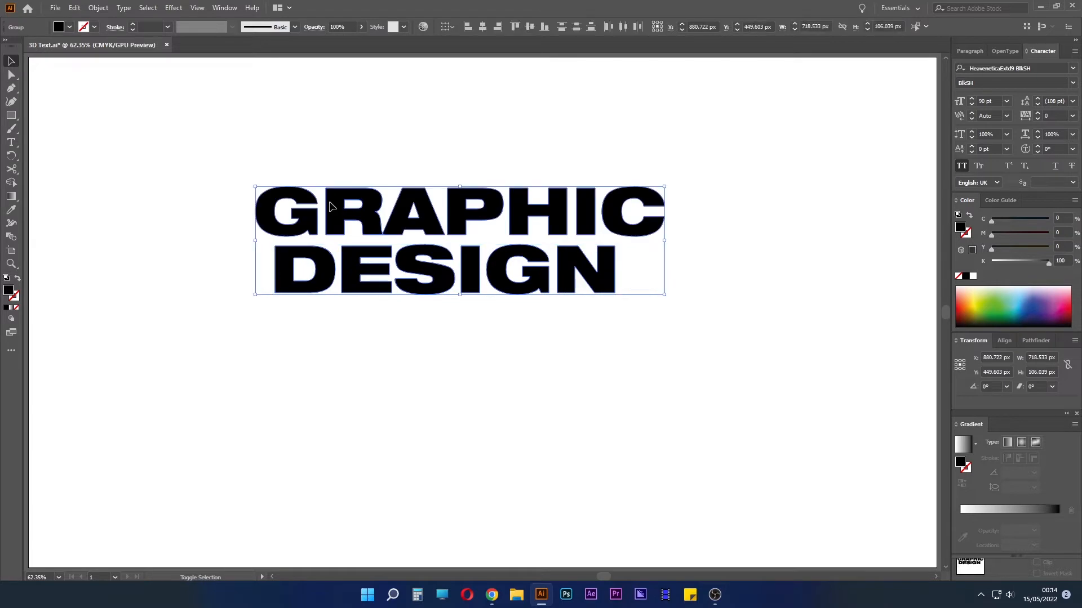
pyautogui.click(467, 28)
pyautogui.click(688, 283)
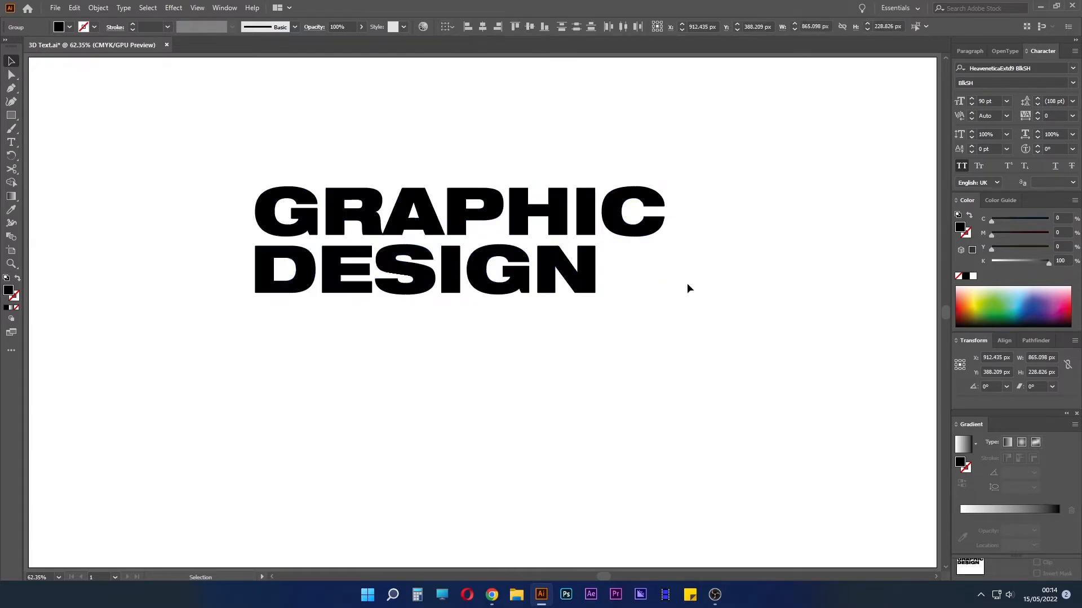
# Step: Scale DESIGN up proportionally to match GRAPHIC's width of about 865 px, leaving a small gap between the words
pyautogui.click(592, 282)
pyautogui.moveTo(598, 270); pyautogui.dragTo(650, 290)
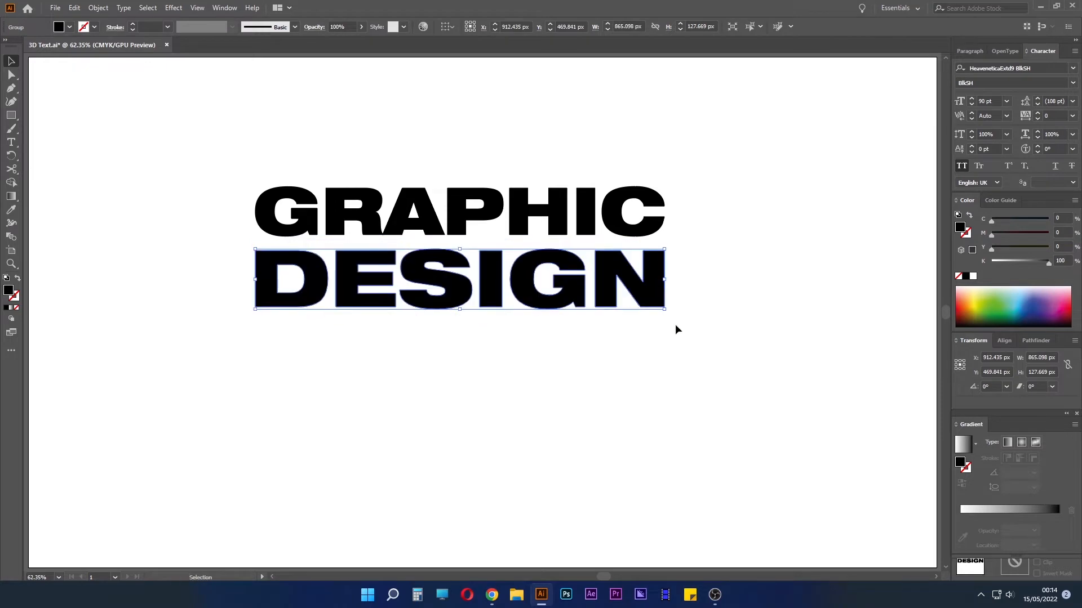
pyautogui.click(671, 293)
# Step: Cut both outlined words together and paste them back at the centre of the artboard
pyautogui.click(657, 273)
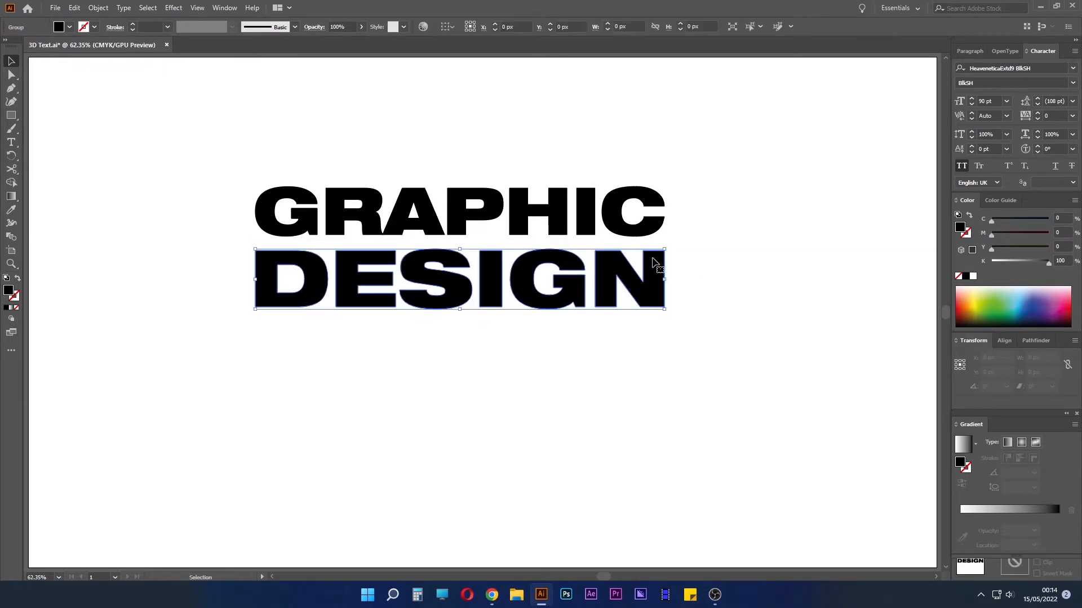
pyautogui.keyDown('shift'); pyautogui.click(651, 237); pyautogui.keyUp('shift')
pyautogui.keyDown('shift'); pyautogui.click(589, 220); pyautogui.keyUp('shift')
pyautogui.keyDown('shift'); pyautogui.click(591, 219); pyautogui.keyUp('shift')
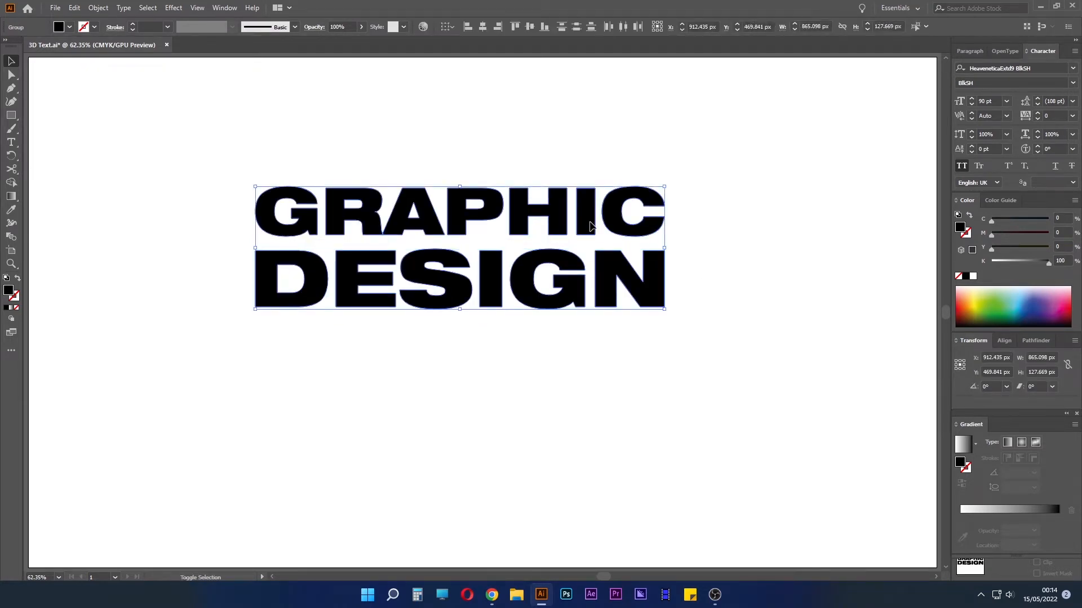
pyautogui.hotkey('ctrl', 'x')
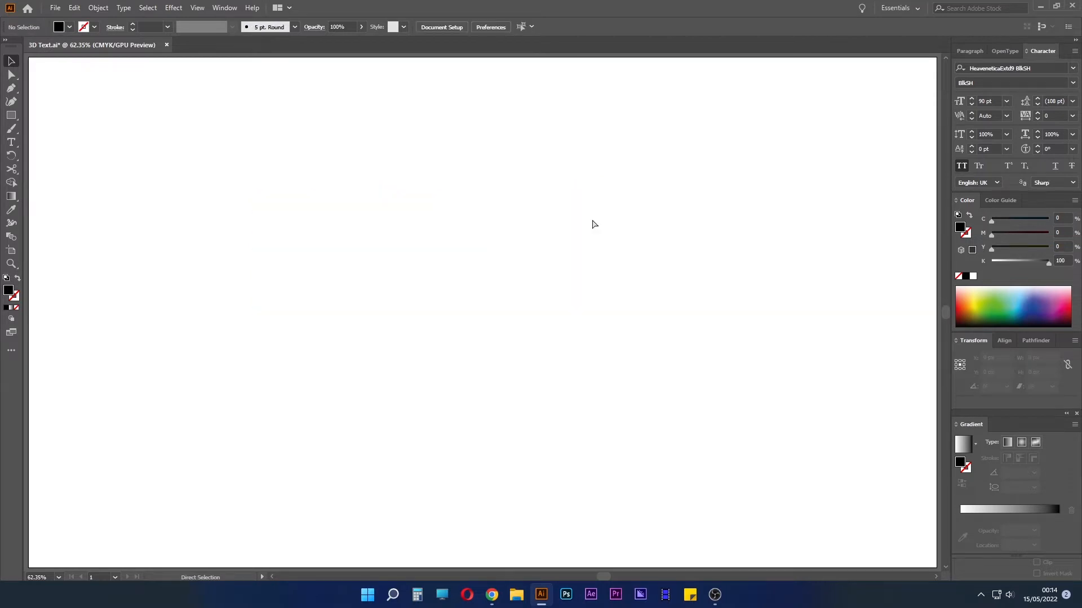
pyautogui.hotkey('ctrl', 'v')
pyautogui.press('v')
pyautogui.click(791, 330)
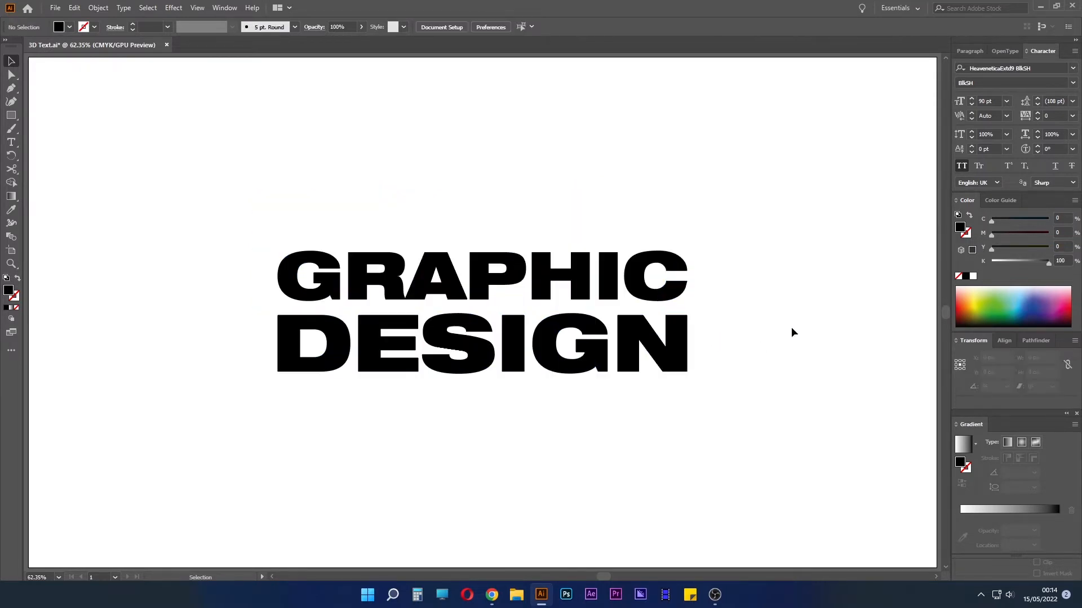
# Step: Draw a 1920 by 1080 px rectangle covering the whole artboard and send it behind the lettering
pyautogui.scroll(-1, 215, 211)
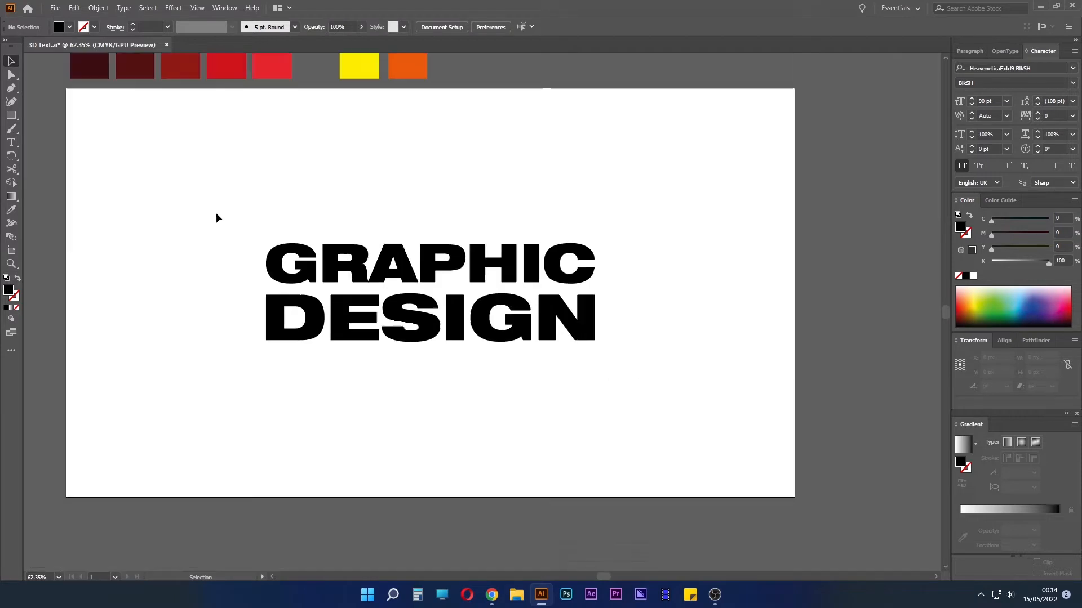
pyautogui.moveTo(313, 217); pyautogui.dragTo(308, 254)
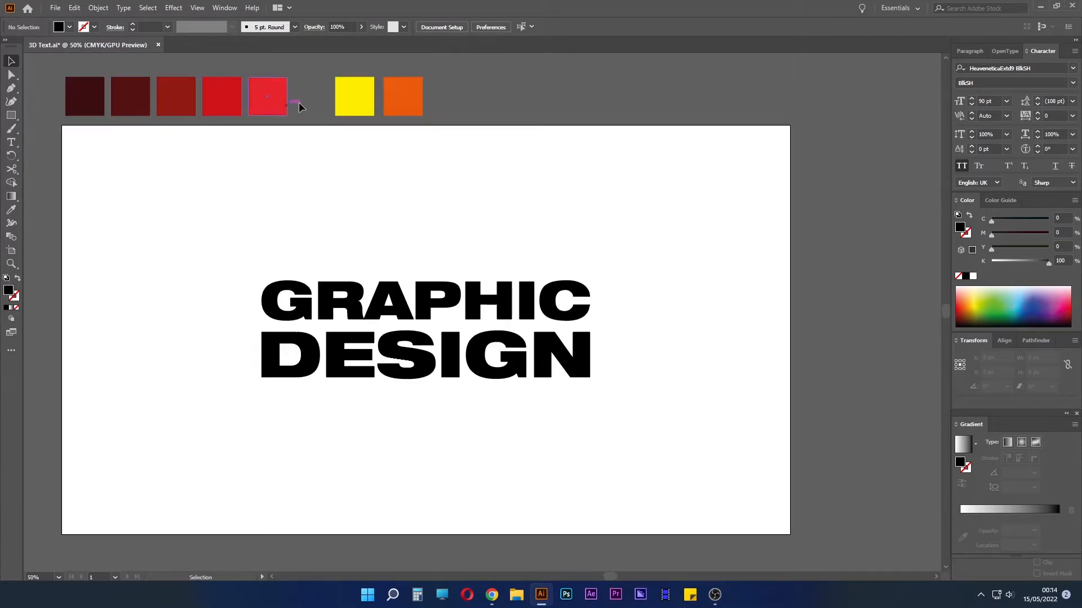
pyautogui.click(14, 116)
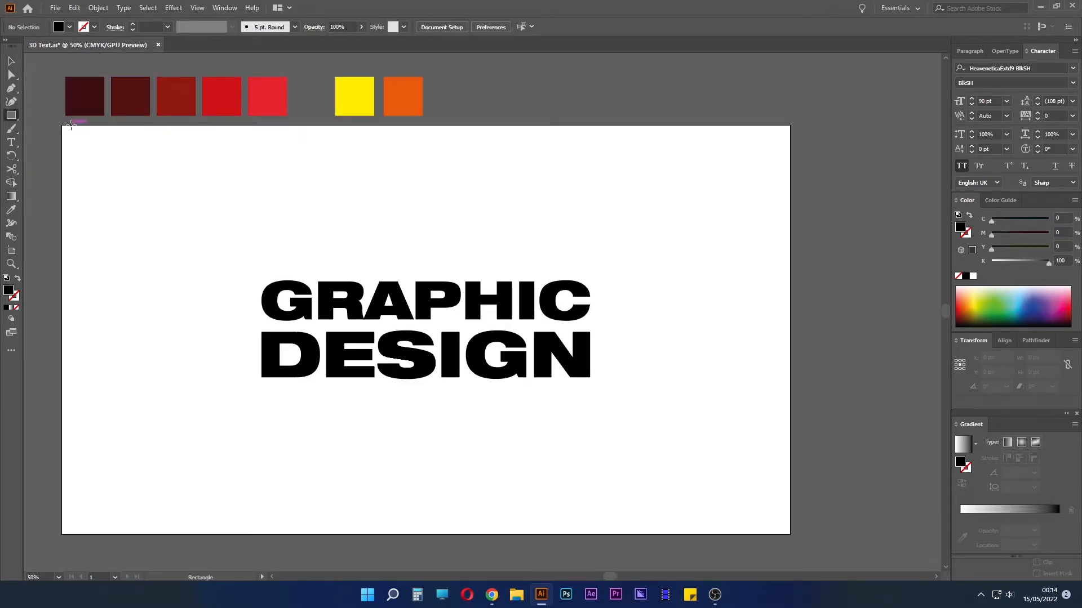
pyautogui.moveTo(64, 129); pyautogui.dragTo(790, 534)
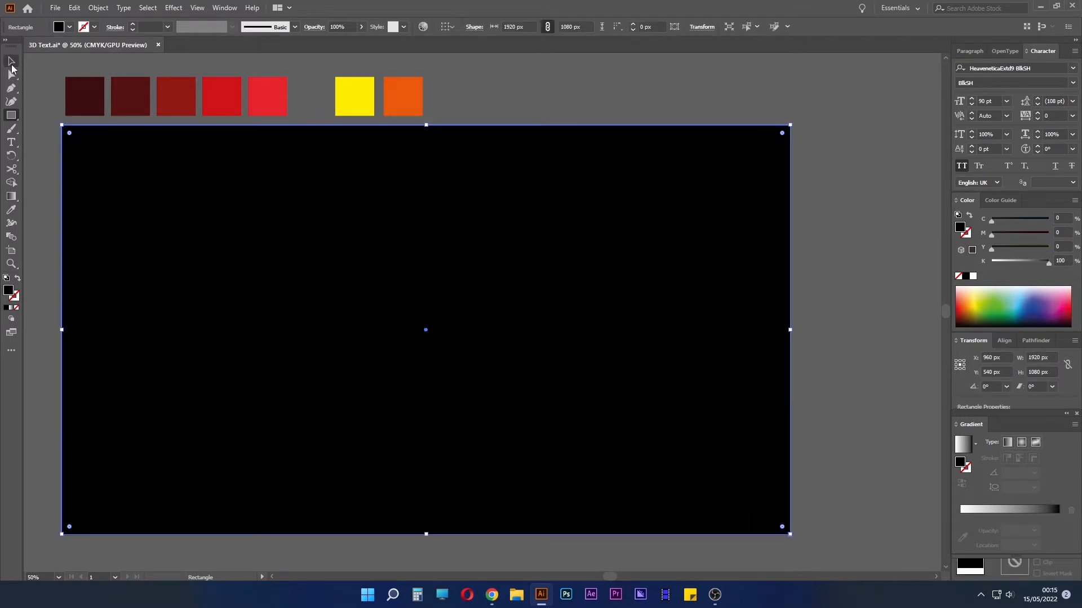
pyautogui.click(12, 66)
pyautogui.rightClick(178, 259)
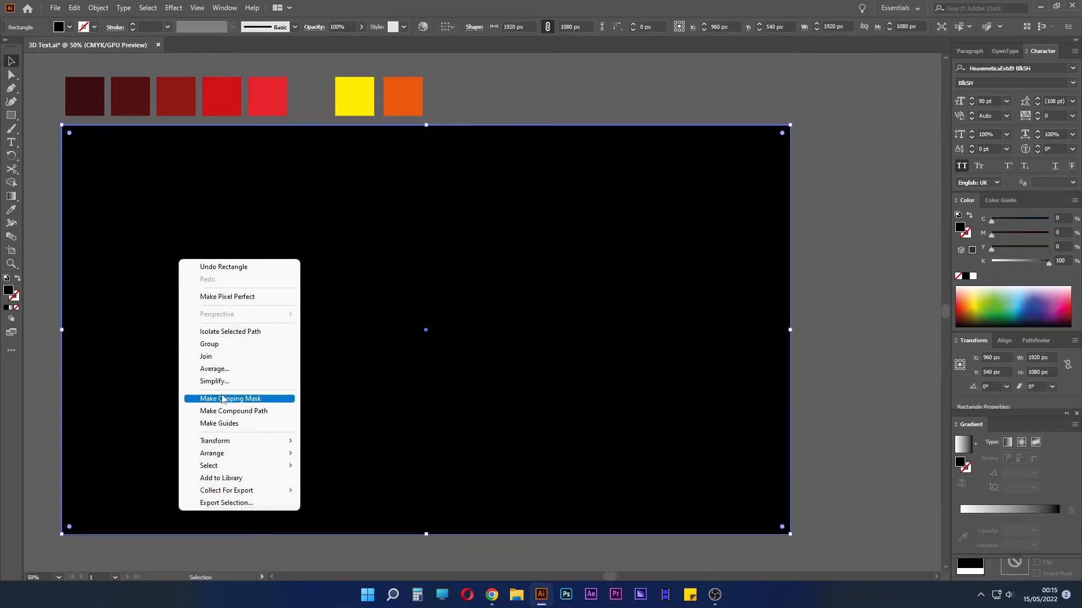
pyautogui.click(338, 491)
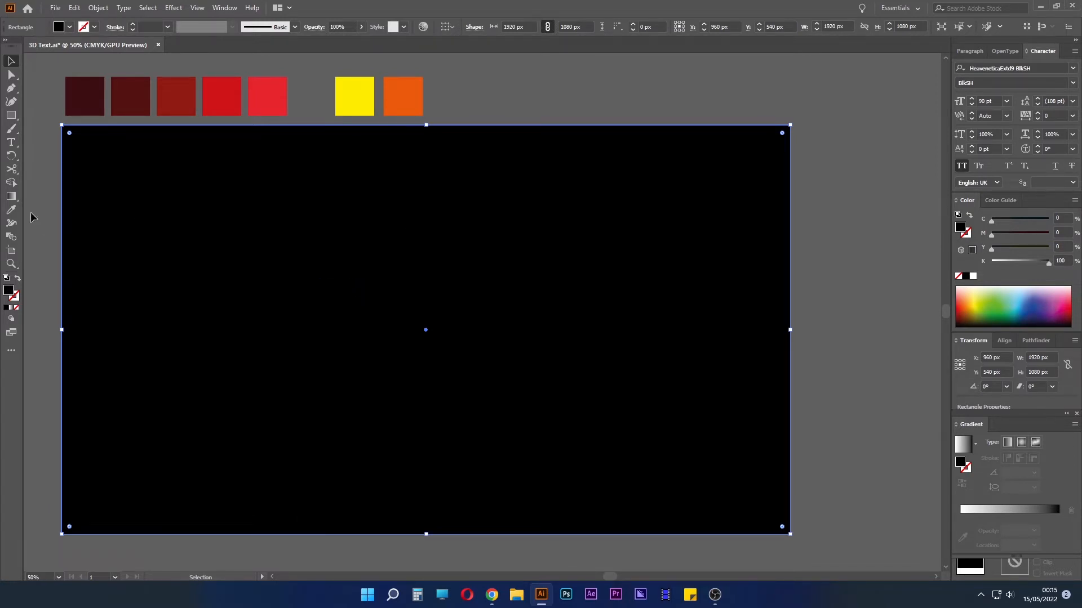
# Step: Fill the background rectangle with the dark red sampled from the second colour swatch above the artboard
pyautogui.click(11, 211)
pyautogui.click(137, 103)
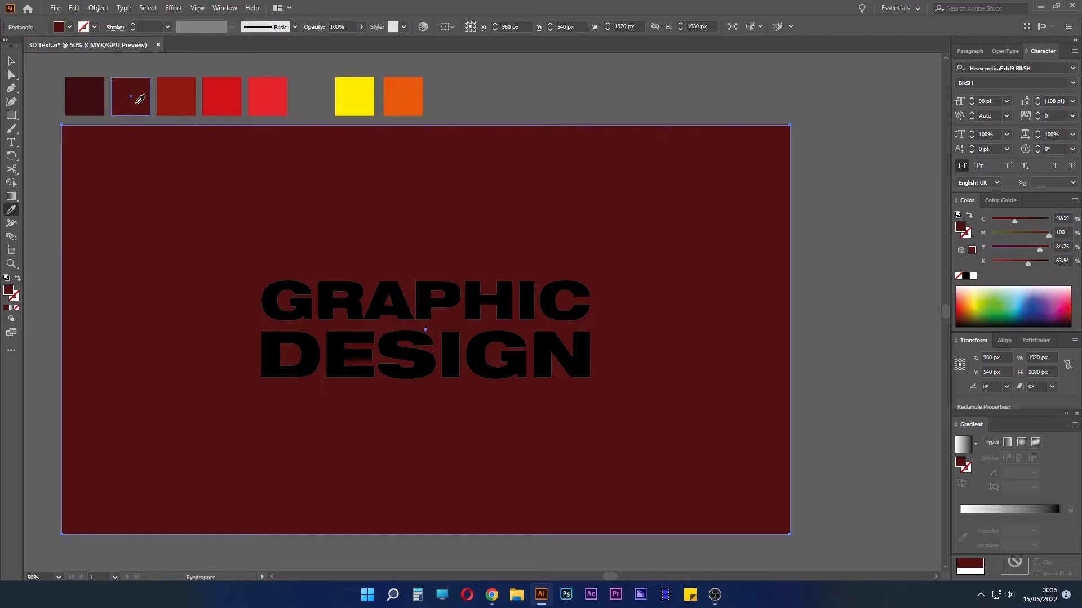
pyautogui.click(11, 61)
pyautogui.click(123, 194)
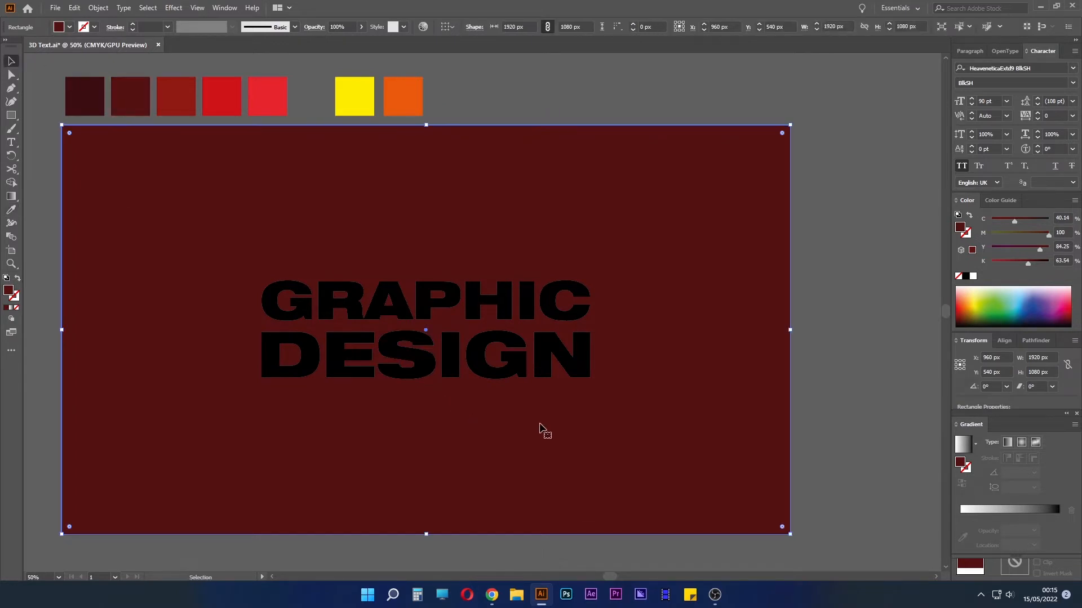
# Step: Give the words GRAPHIC and DESIGN a white fill and group them
pyautogui.click(546, 375)
pyautogui.moveTo(550, 379); pyautogui.dragTo(585, 370)
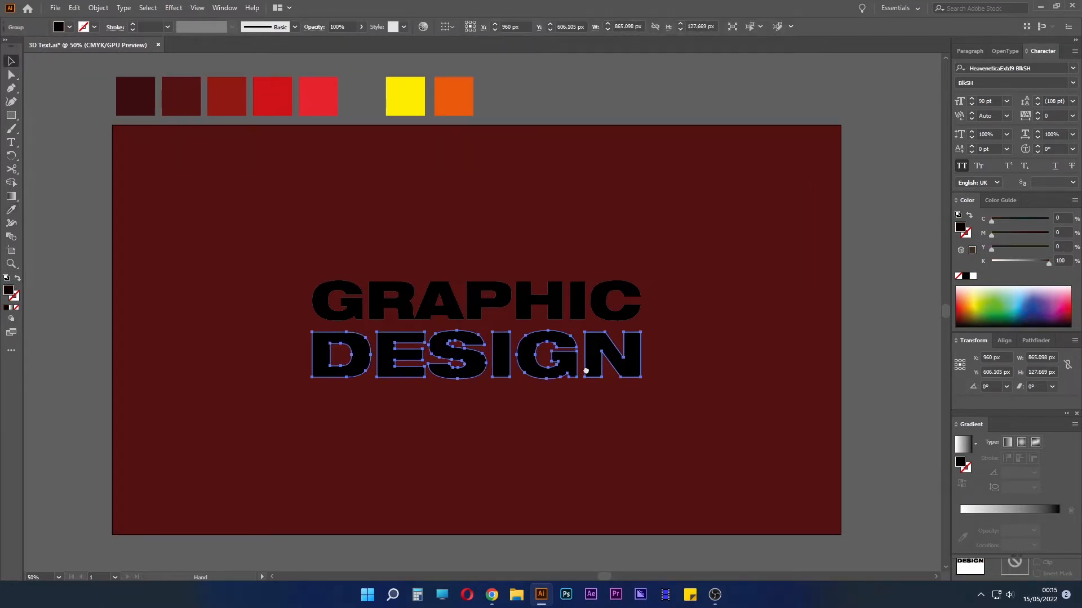
pyautogui.keyDown('shift'); pyautogui.click(631, 309); pyautogui.keyUp('shift')
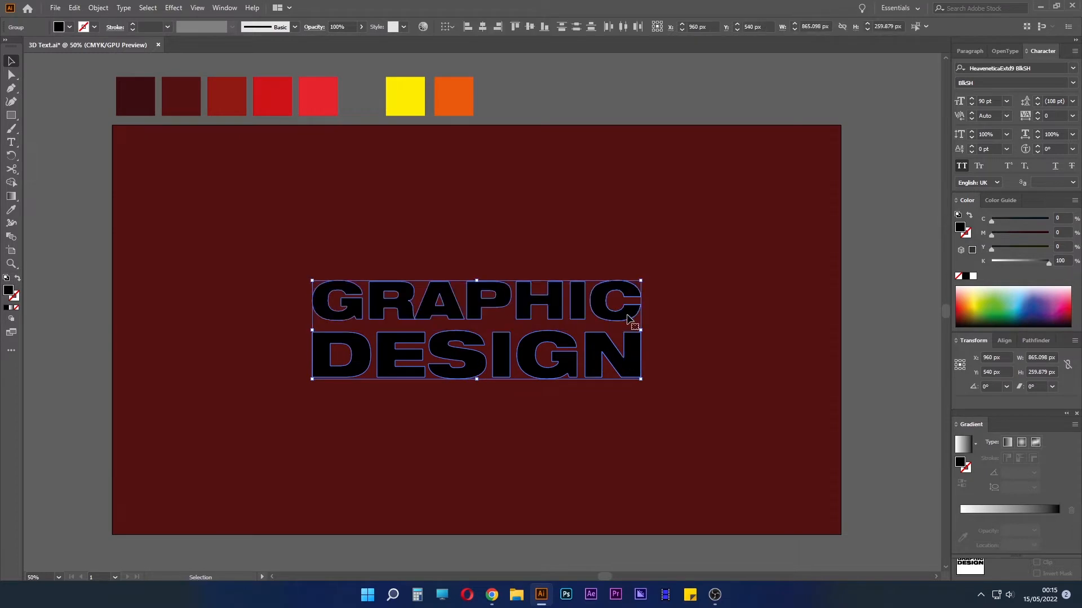
pyautogui.click(972, 277)
pyautogui.click(925, 289)
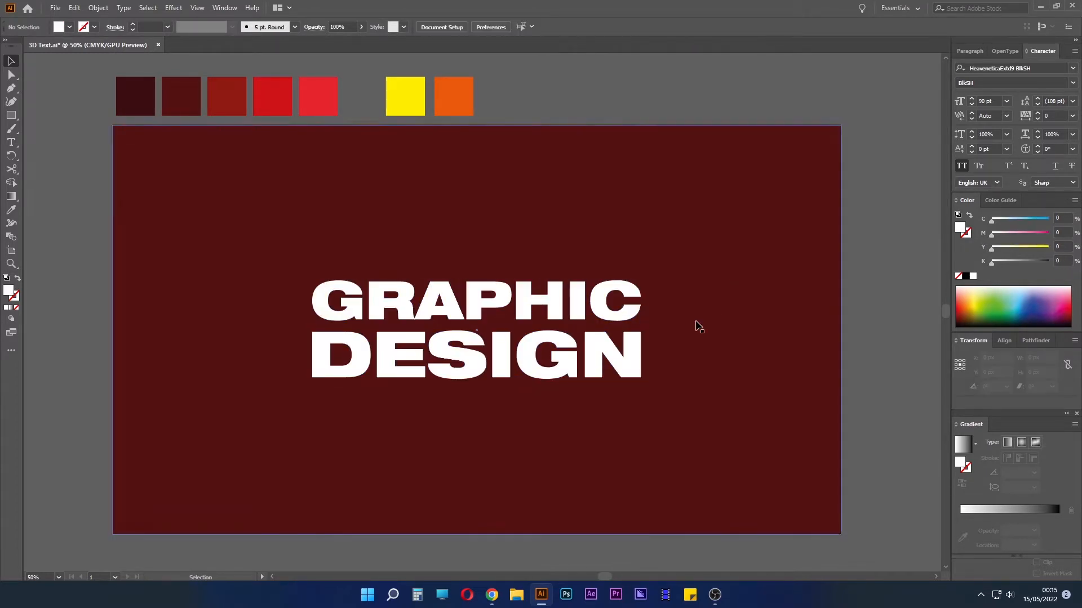
# Step: Copy the white GRAPHIC DESIGN group and paste the duplicate directly behind the original
pyautogui.click(620, 360)
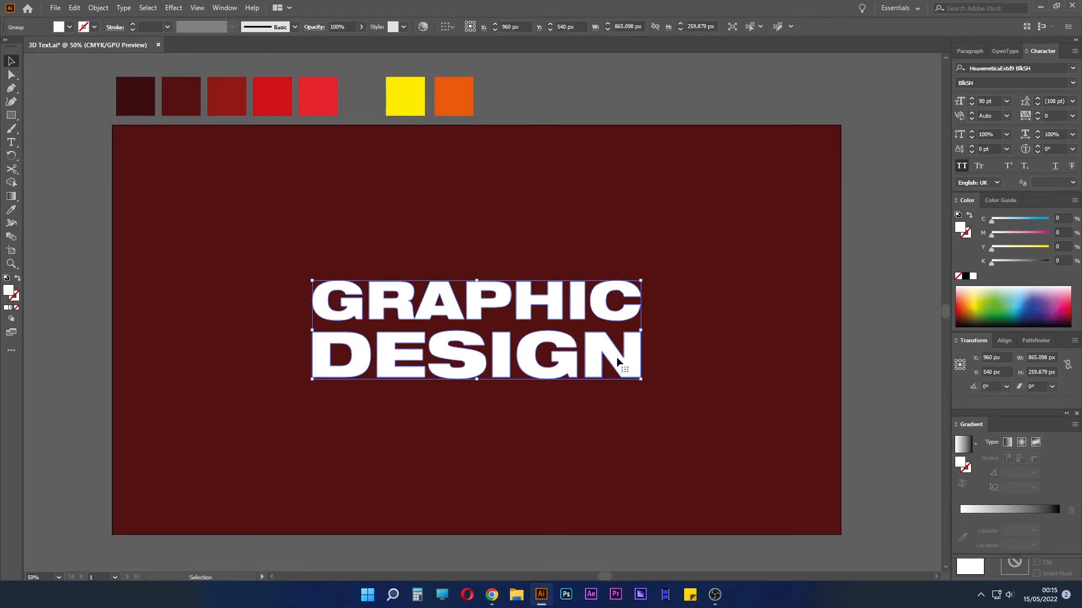
pyautogui.click(78, 8)
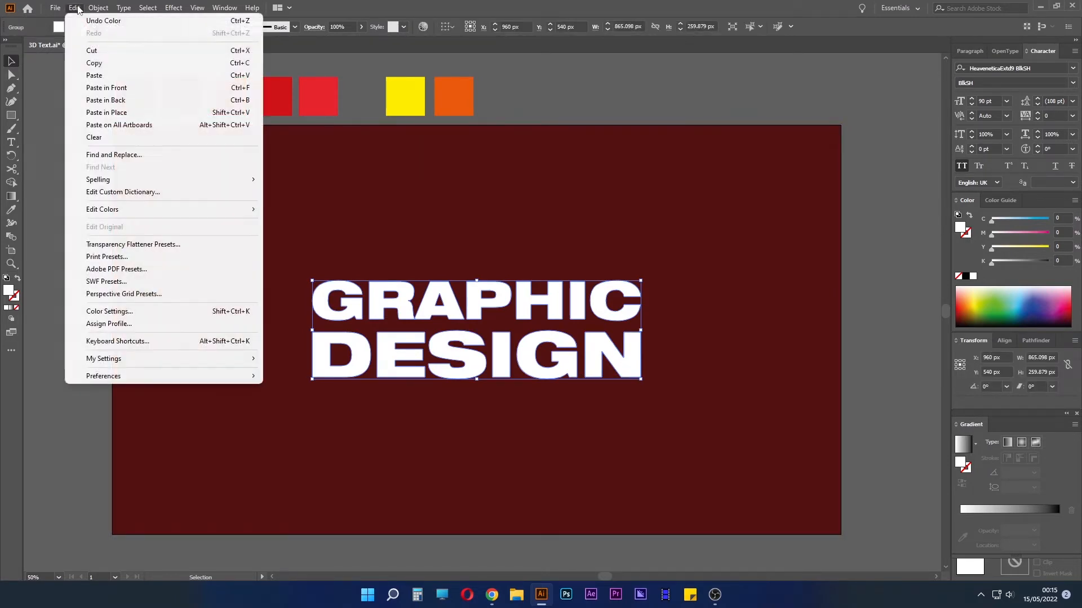
pyautogui.click(110, 65)
pyautogui.click(75, 8)
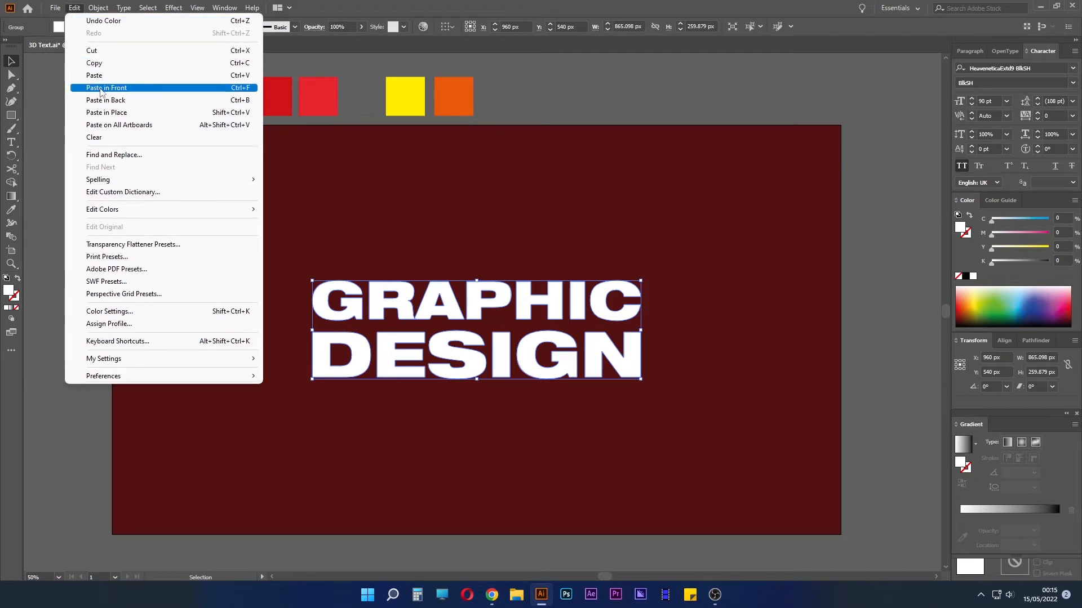
pyautogui.click(162, 101)
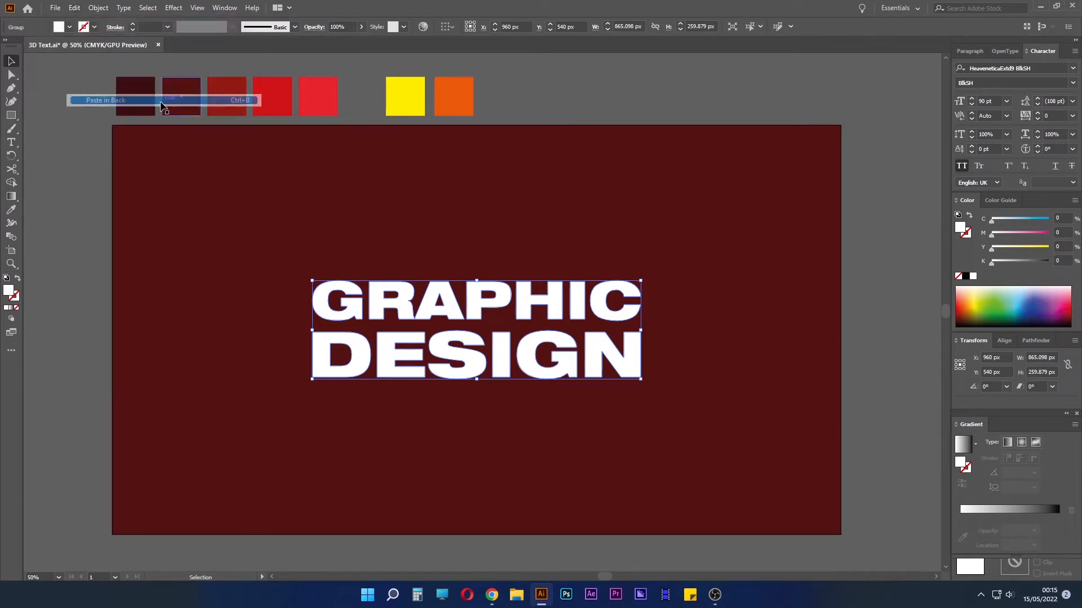
pyautogui.click(570, 257)
pyautogui.click(576, 292)
# Step: Lock the dark red background rectangle
pyautogui.click(698, 249)
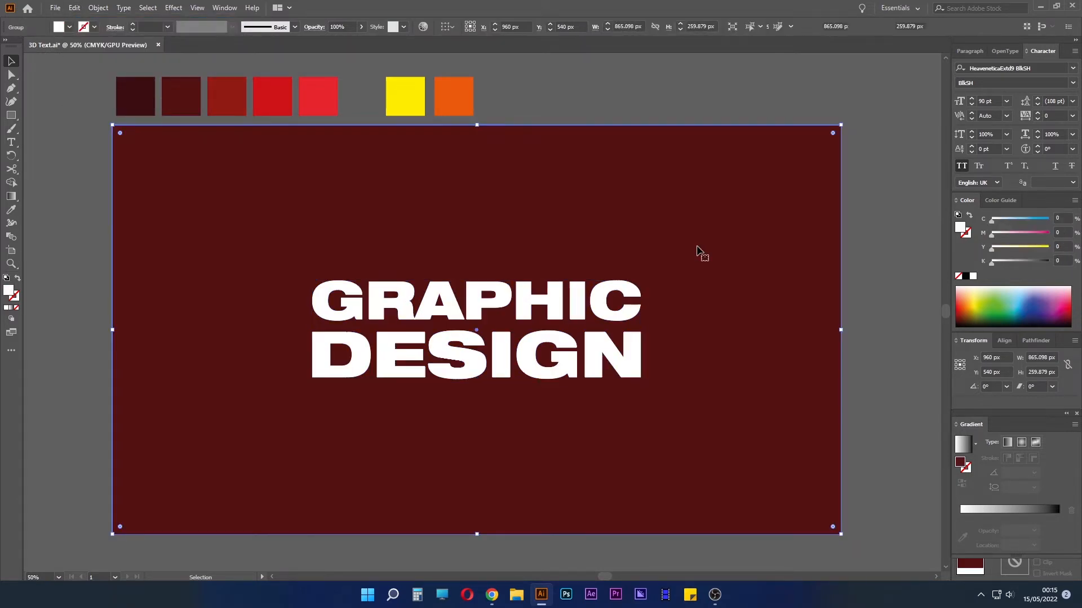
pyautogui.click(98, 7)
pyautogui.moveTo(127, 88)
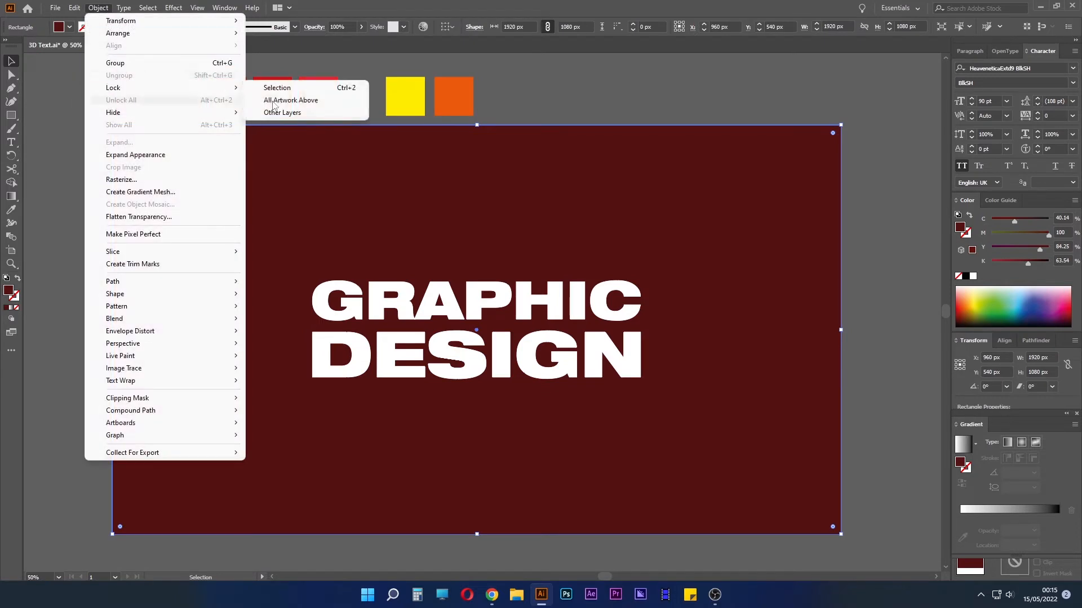
pyautogui.click(278, 88)
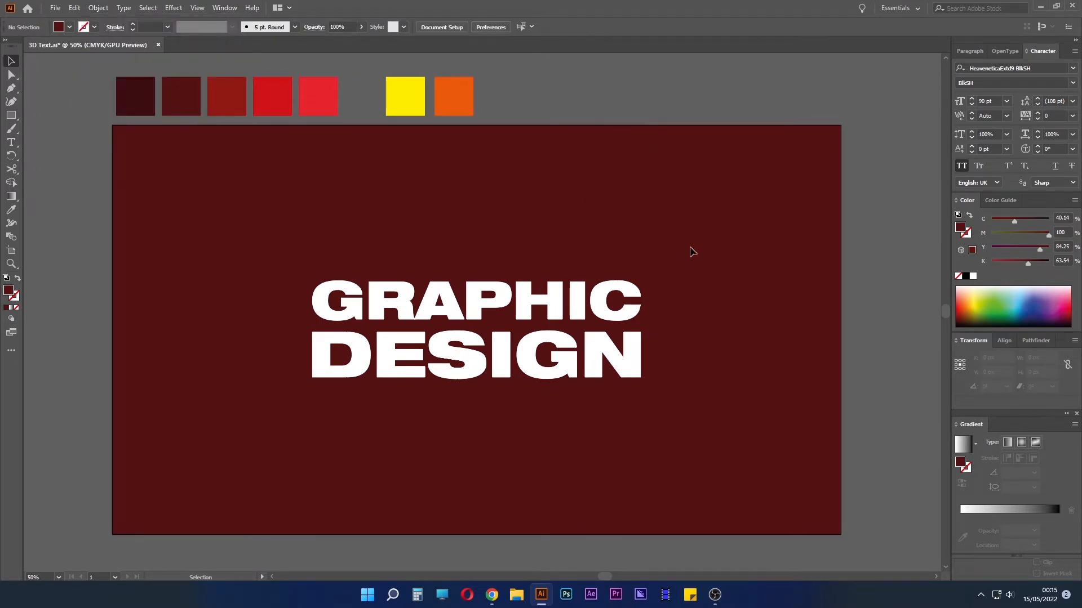
pyautogui.click(633, 314)
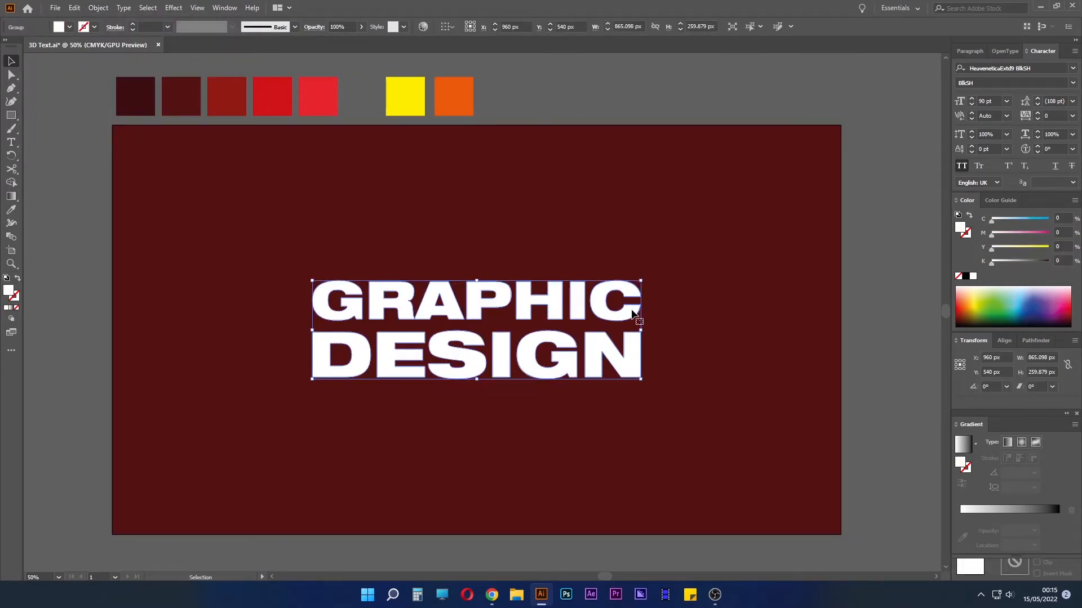
pyautogui.moveTo(633, 316); pyautogui.dragTo(633, 352)
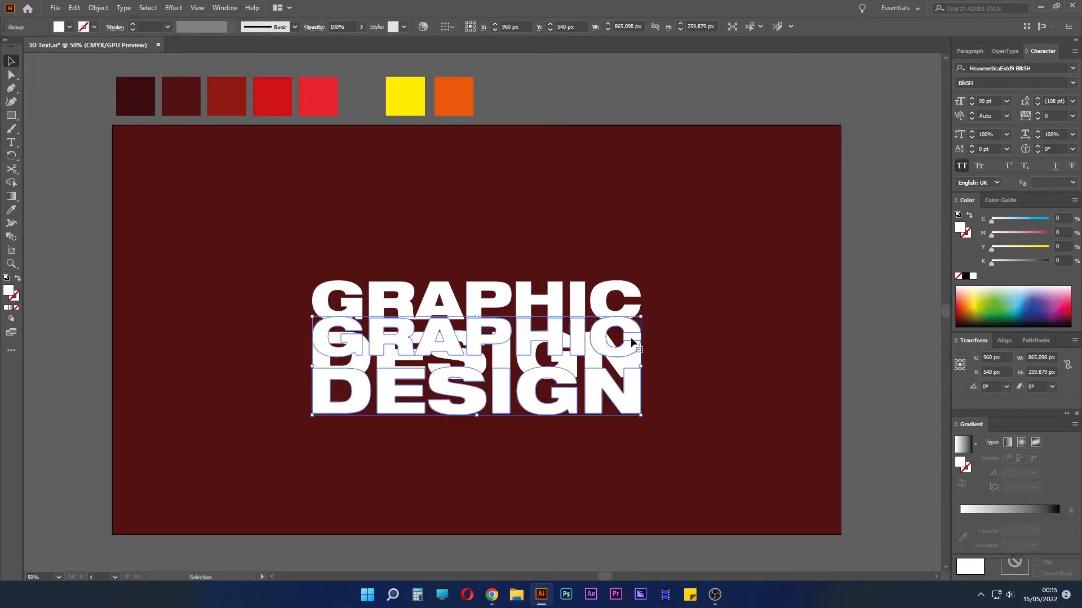
pyautogui.hotkey('ctrl', 'z')
pyautogui.hotkey('ctrl', 'z')
pyautogui.hotkey('ctrl', 'z')
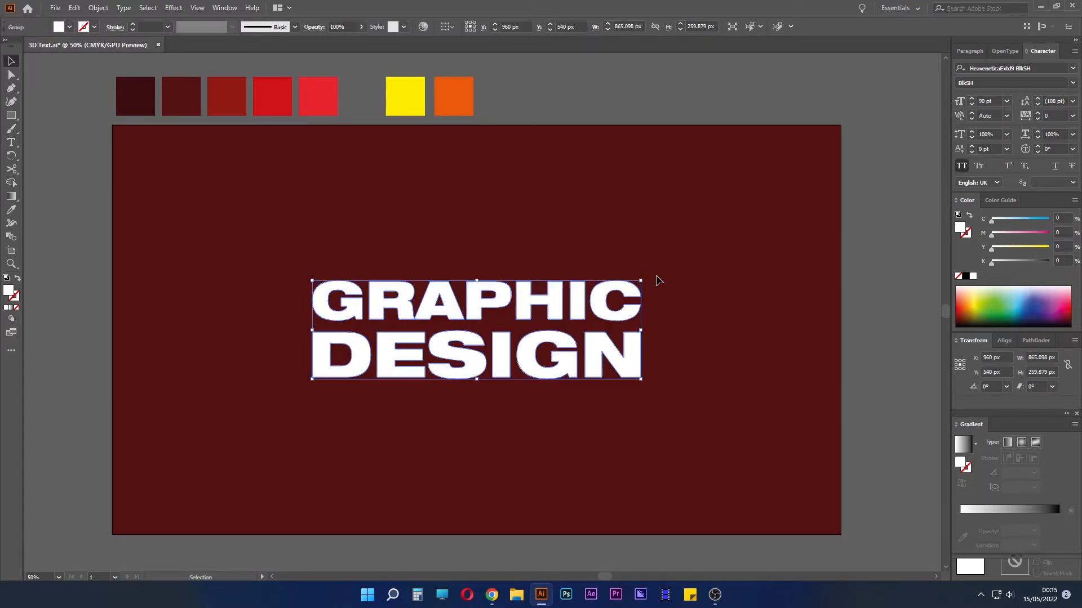
# Step: Hide the front copy of the GRAPHIC DESIGN group and select the copy behind it
pyautogui.click(623, 313)
pyautogui.click(100, 10)
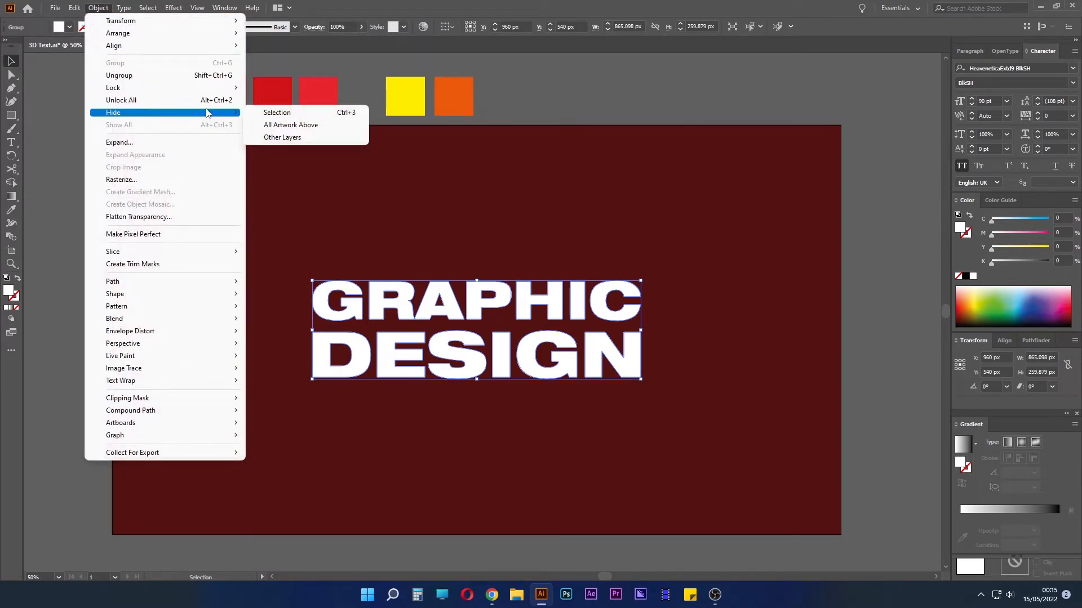
pyautogui.click(279, 113)
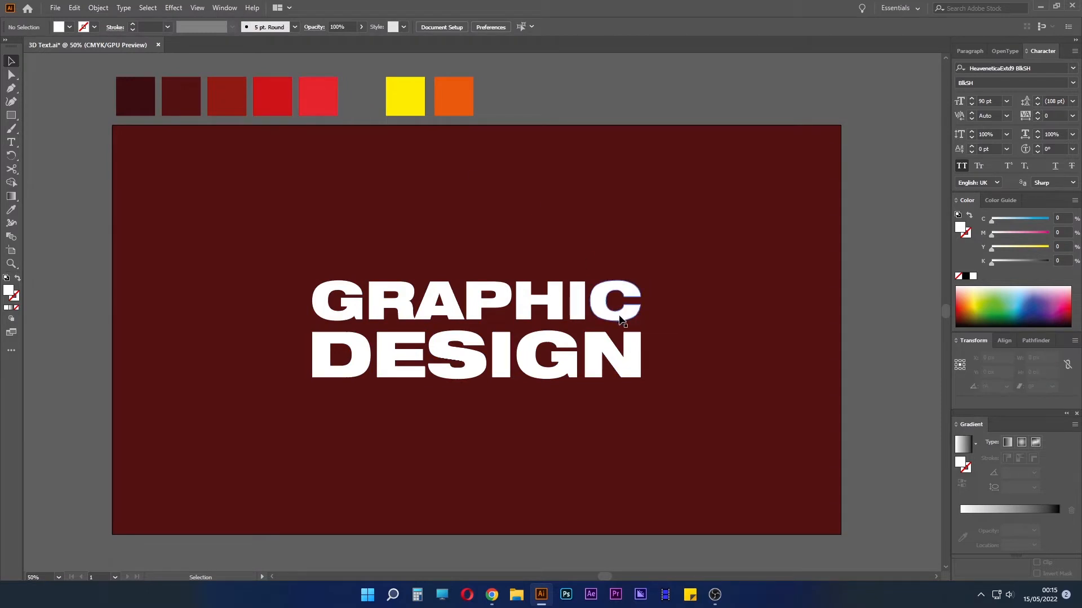
pyautogui.click(513, 283)
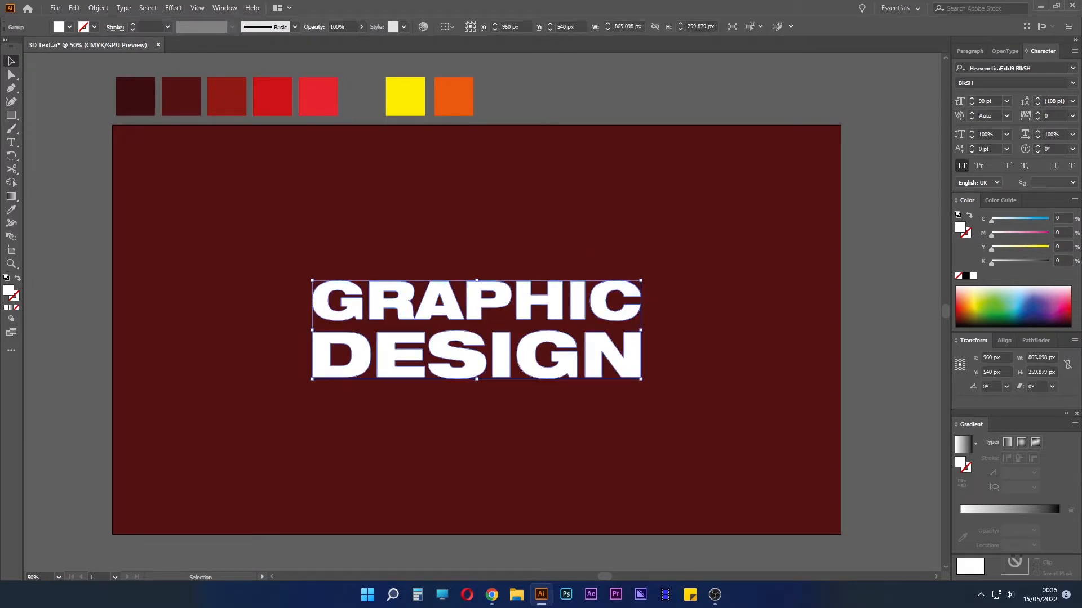
# Step: Copy the selected white GRAPHIC DESIGN group and paste the duplicate directly behind it
pyautogui.click(75, 8)
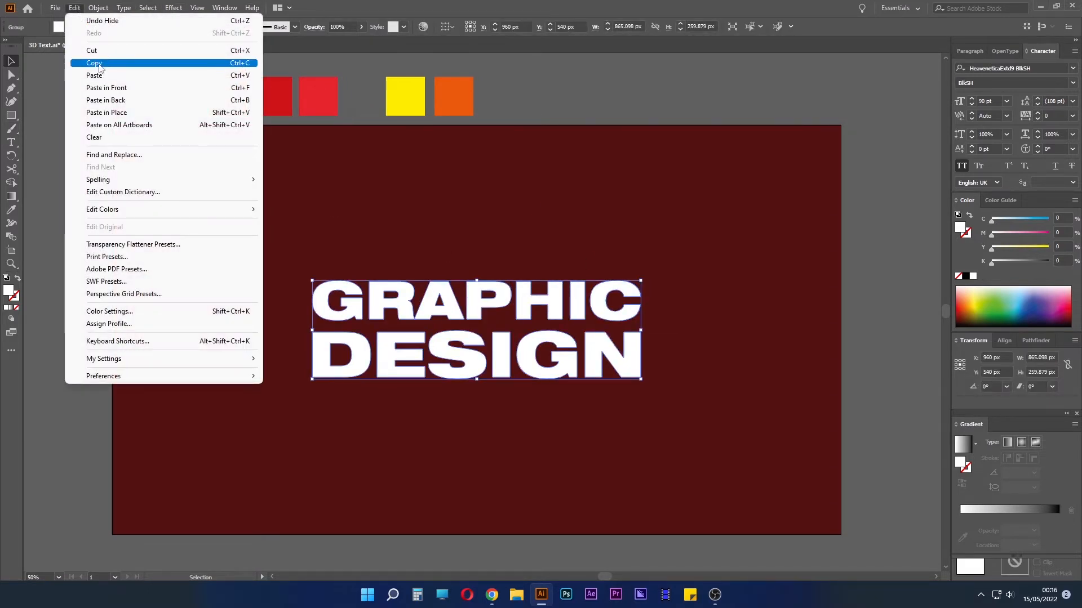
pyautogui.click(103, 67)
pyautogui.click(75, 8)
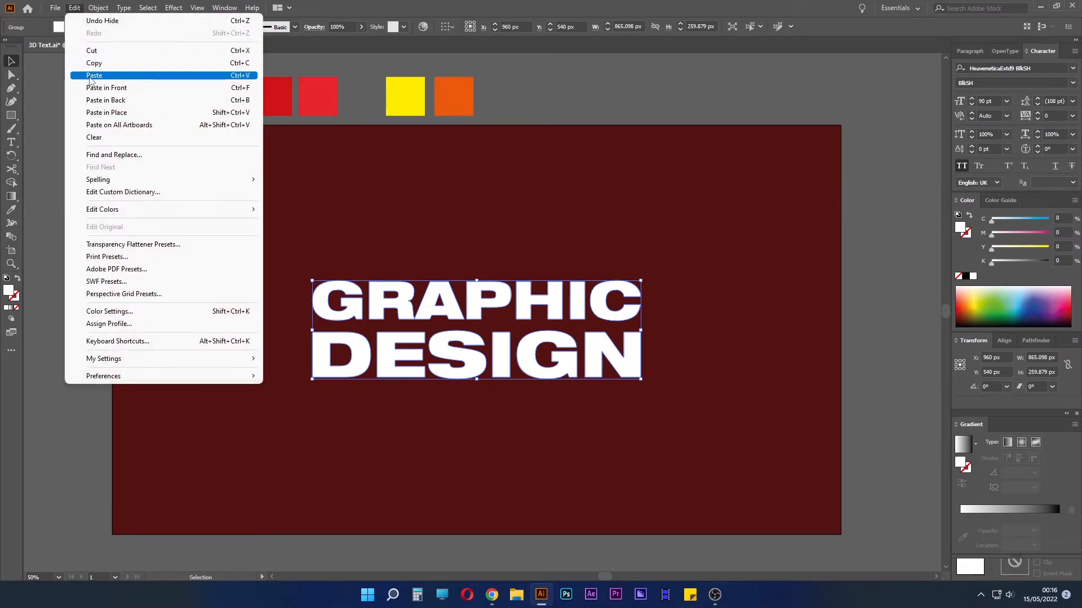
pyautogui.click(106, 101)
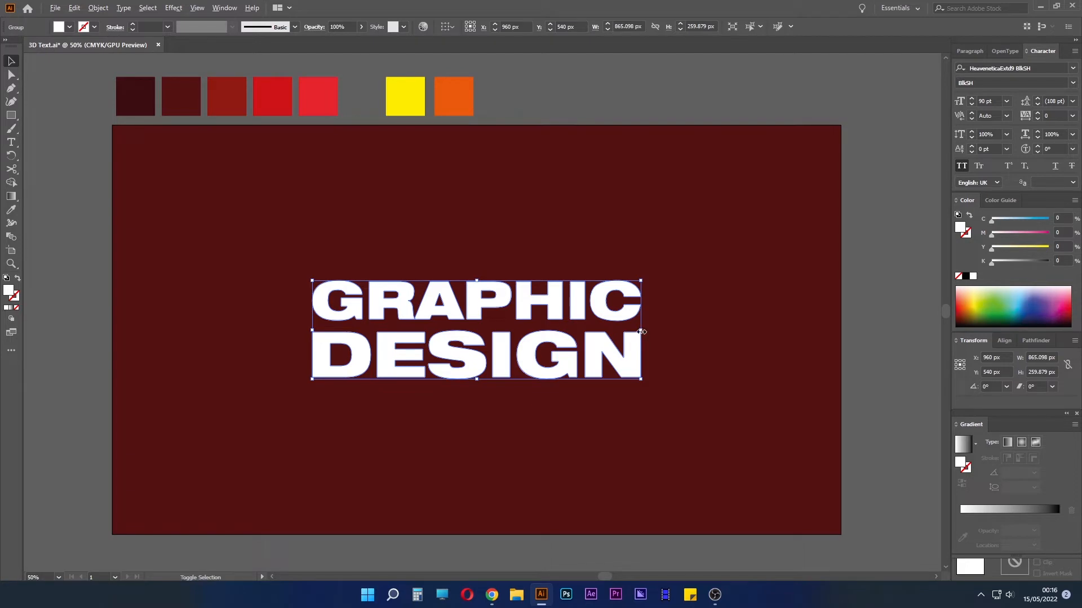
# Step: Scale the rear GRAPHIC DESIGN copy down to about 758 by 228 px and shift it down to about Y 576 px
pyautogui.moveTo(641, 332); pyautogui.dragTo(580, 346)
pyautogui.hotkey('ctrl', 'z')
pyautogui.click(579, 341)
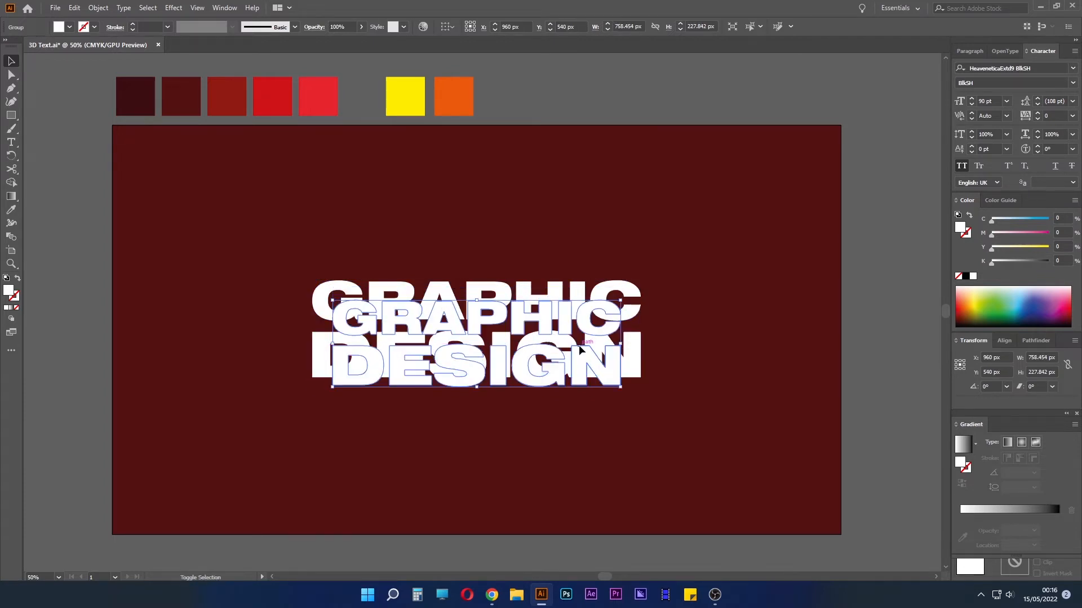
pyautogui.click(665, 341)
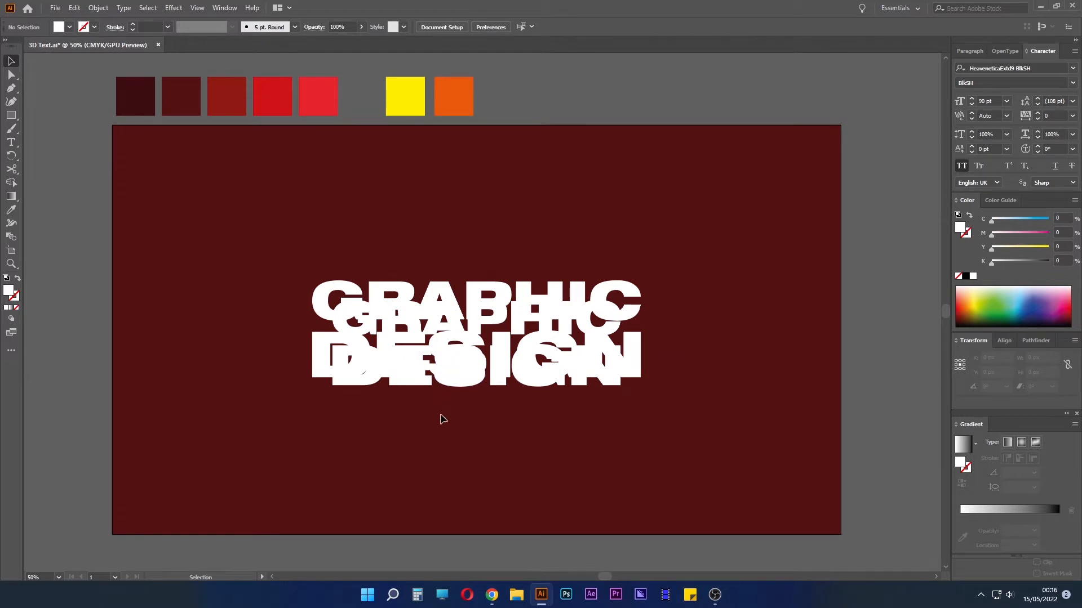
# Step: Copy the smaller, lowered GRAPHIC DESIGN group and try a plain paste of the duplicate
pyautogui.click(407, 381)
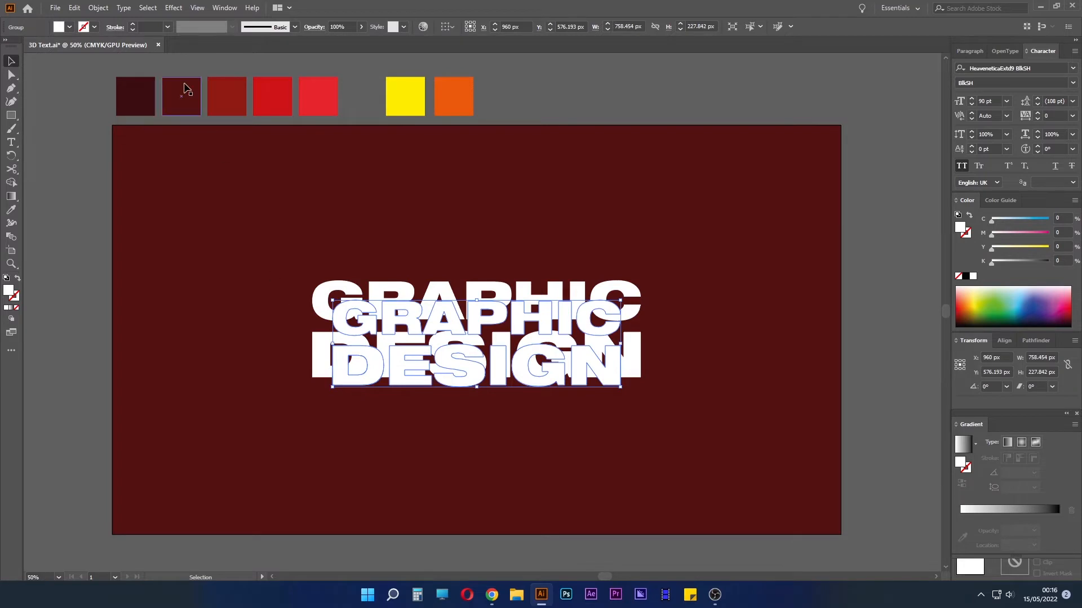
pyautogui.click(90, 9)
pyautogui.click(90, 10)
pyautogui.click(78, 10)
pyautogui.click(77, 10)
pyautogui.click(77, 9)
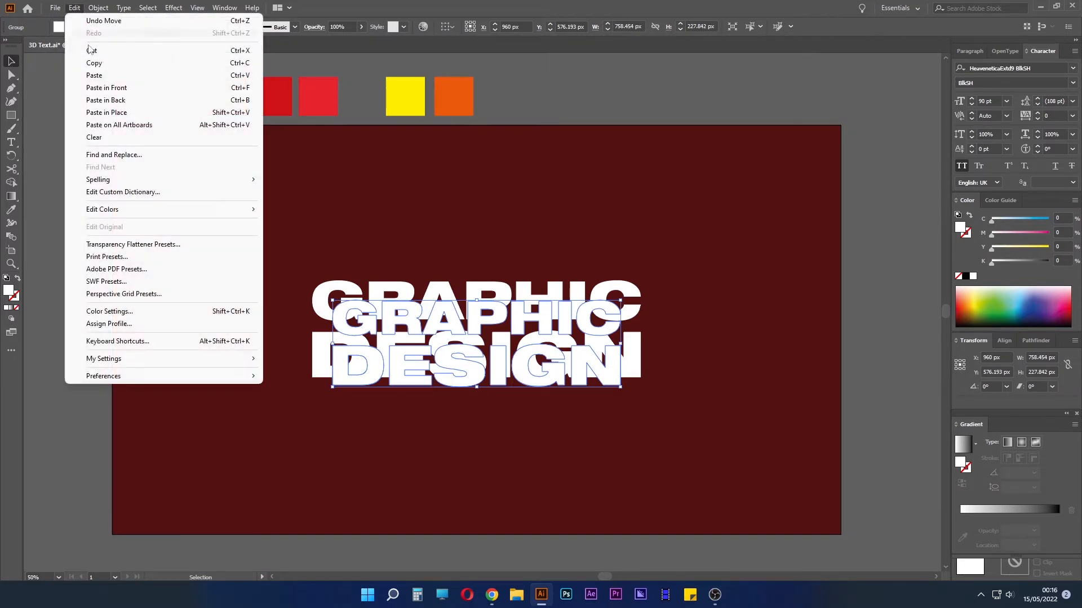
pyautogui.click(94, 75)
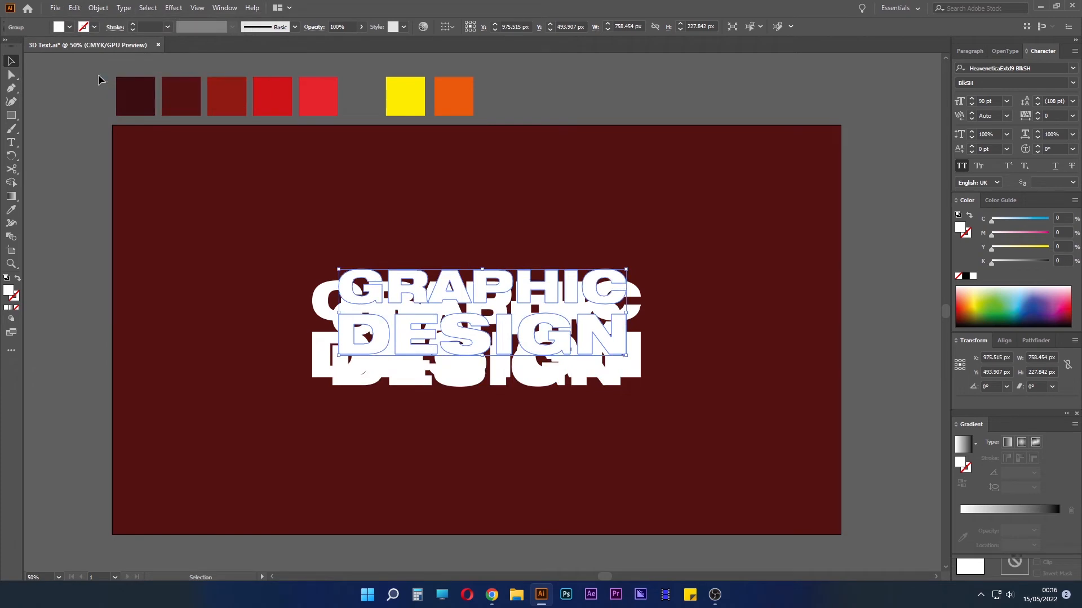
# Step: Paste two duplicates of the smaller GRAPHIC DESIGN group in place directly behind it
pyautogui.click(74, 7)
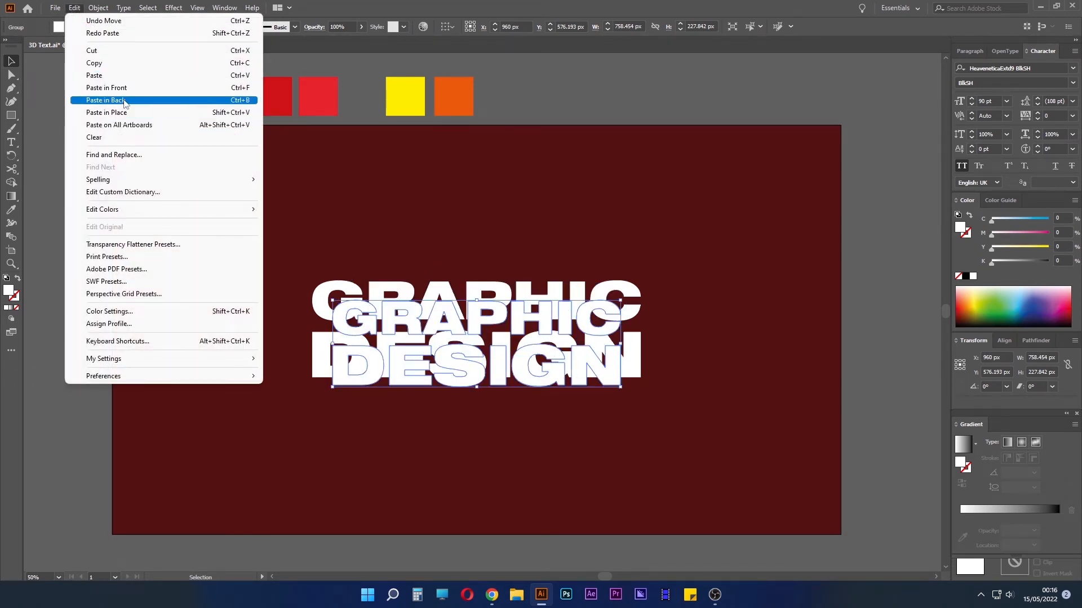
pyautogui.click(124, 102)
pyautogui.click(75, 8)
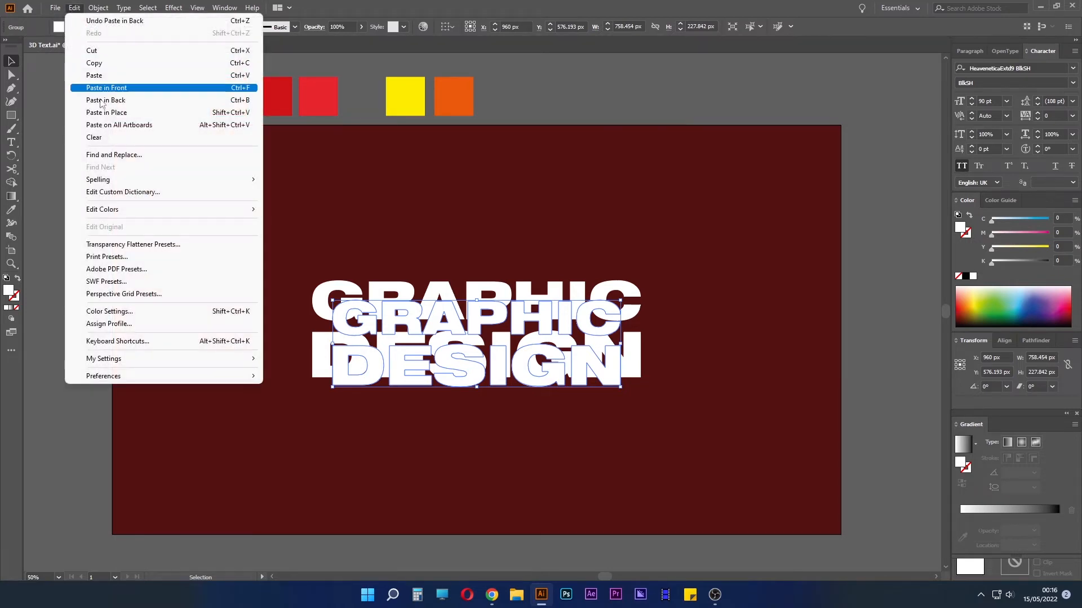
pyautogui.click(94, 63)
pyautogui.click(74, 8)
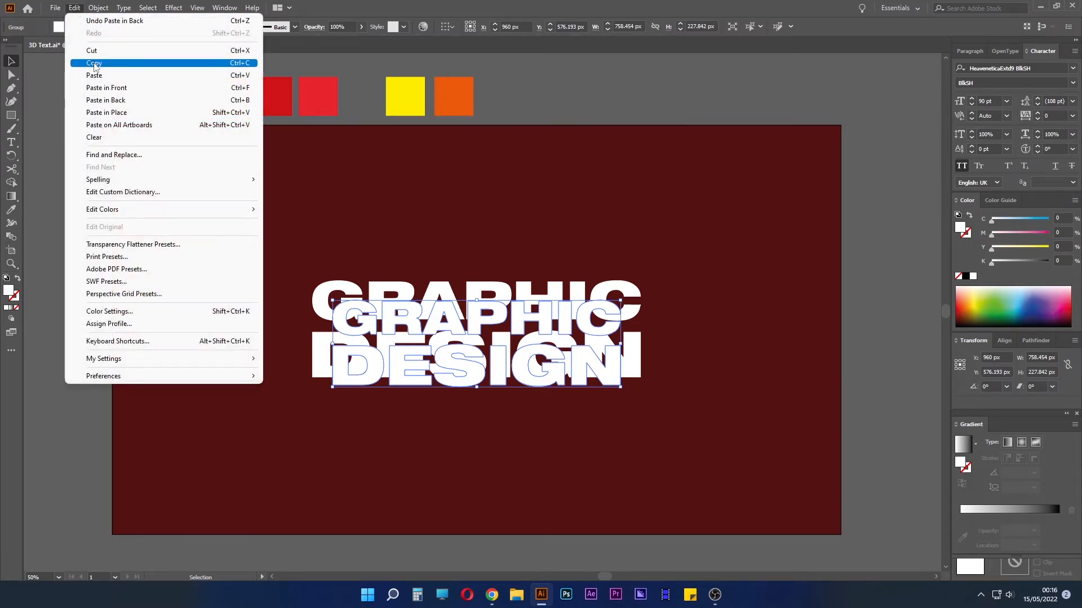
pyautogui.click(111, 101)
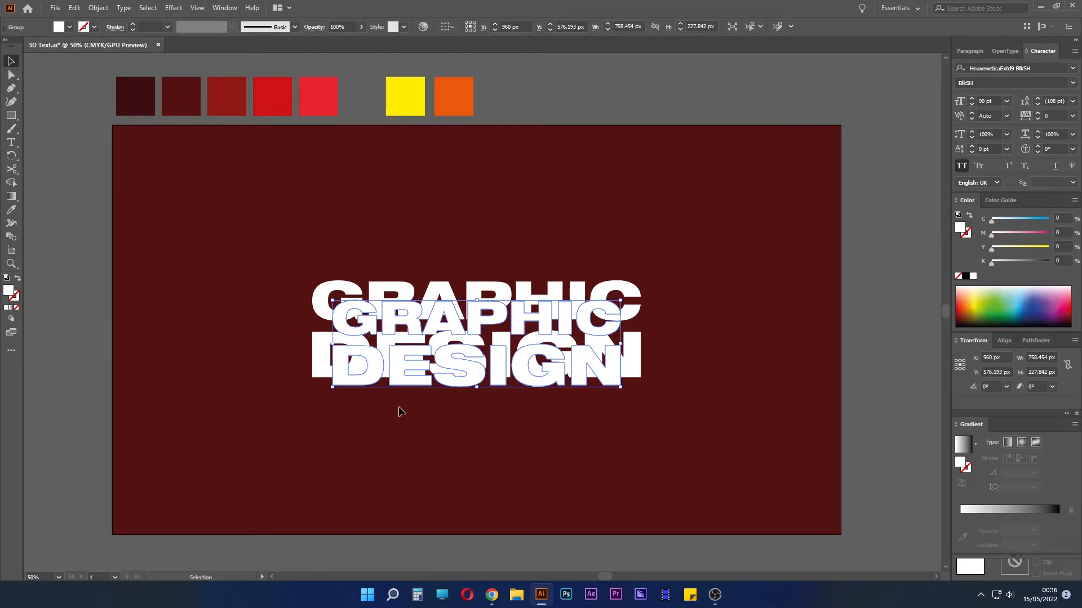
# Step: Lock the large white GRAPHIC DESIGN group
pyautogui.click(410, 426)
pyautogui.click(421, 377)
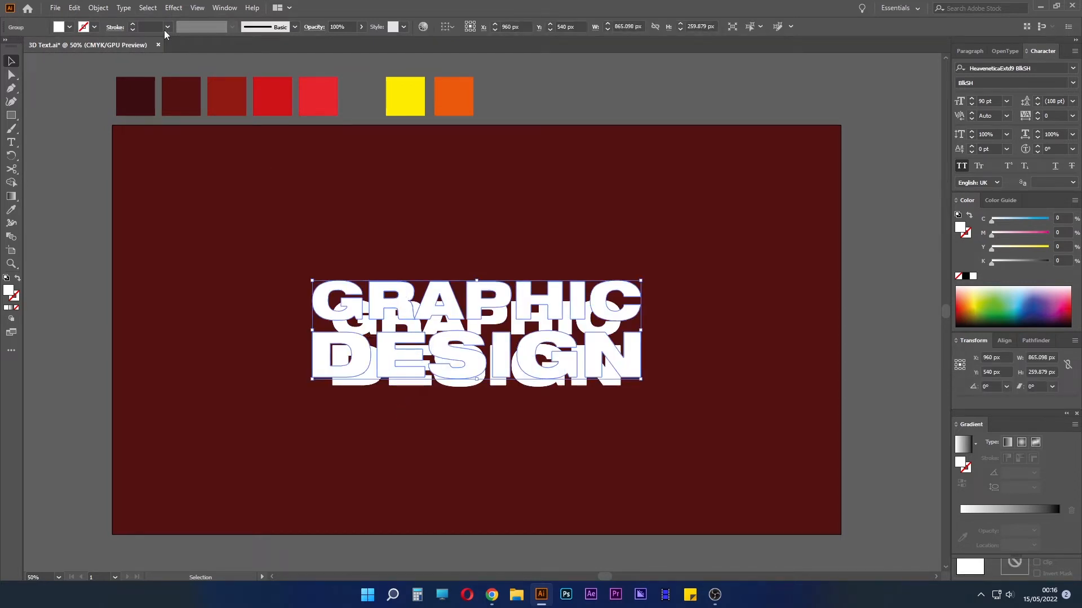
pyautogui.click(99, 8)
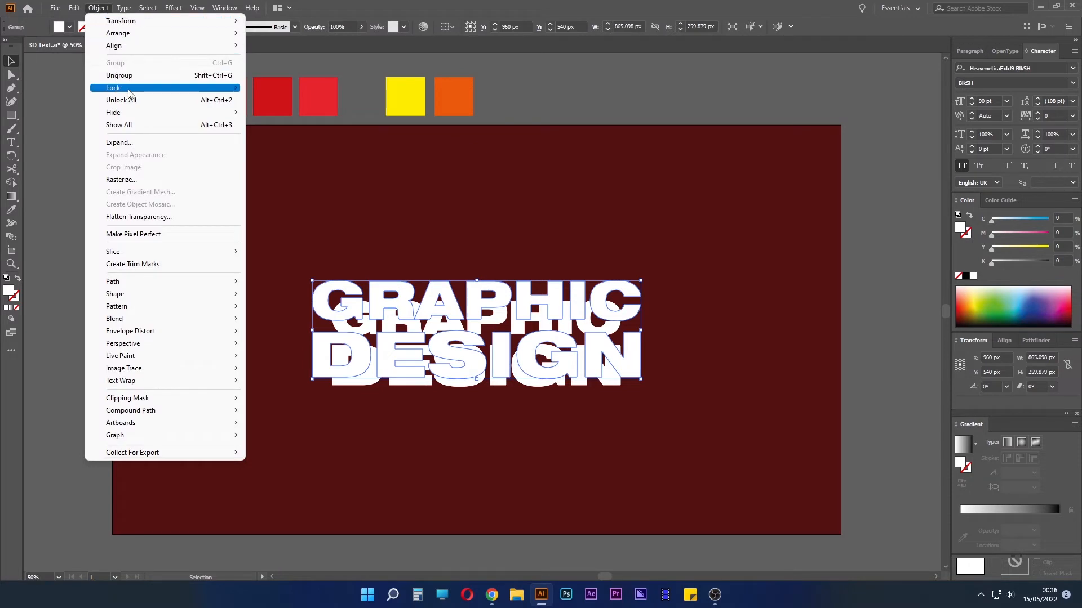
pyautogui.moveTo(131, 90)
pyautogui.click(265, 91)
# Step: Move one smaller copy straight down below the lettering and scale it to about 501 by 150 px
pyautogui.moveTo(480, 320); pyautogui.dragTo(480, 490)
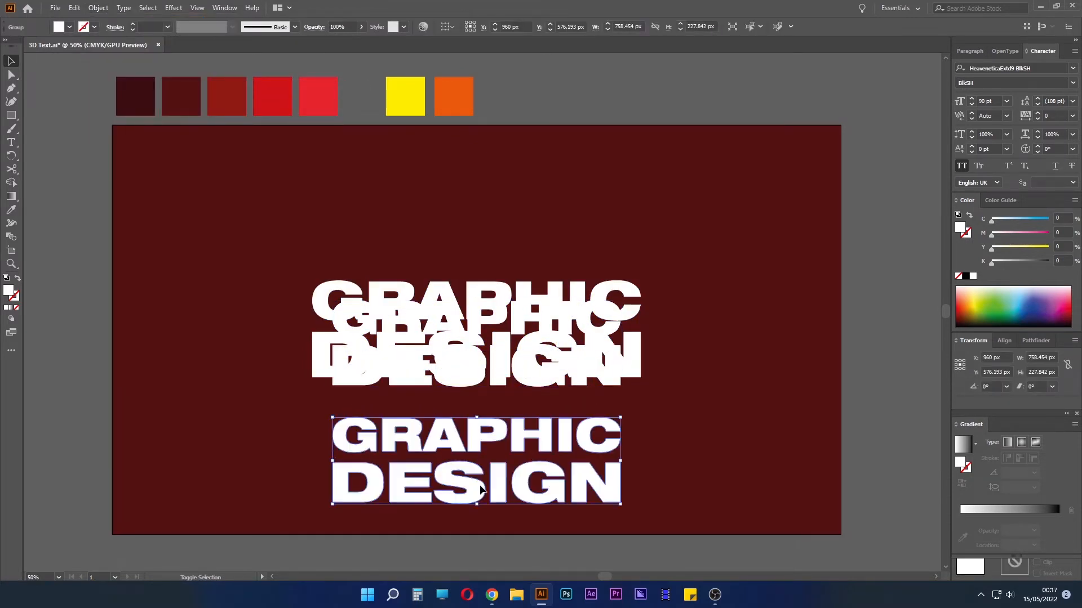
pyautogui.moveTo(621, 460); pyautogui.dragTo(575, 465)
pyautogui.click(566, 533)
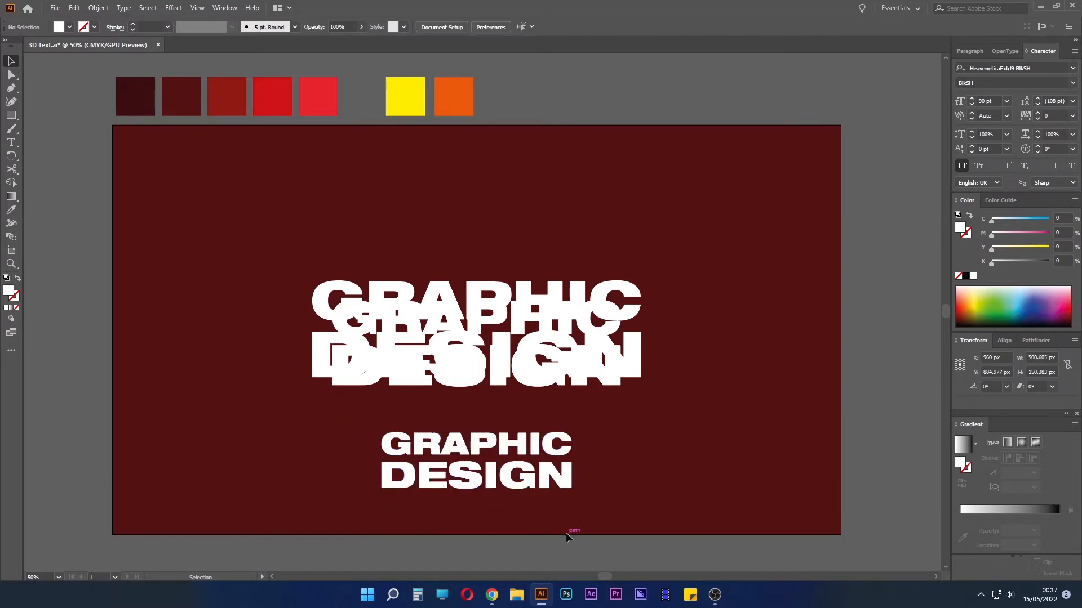
# Step: Select the smaller GRAPHIC DESIGN copy behind the large lettering and fill it with the darkest maroon palette swatch using the Eyedropper
pyautogui.click(471, 381)
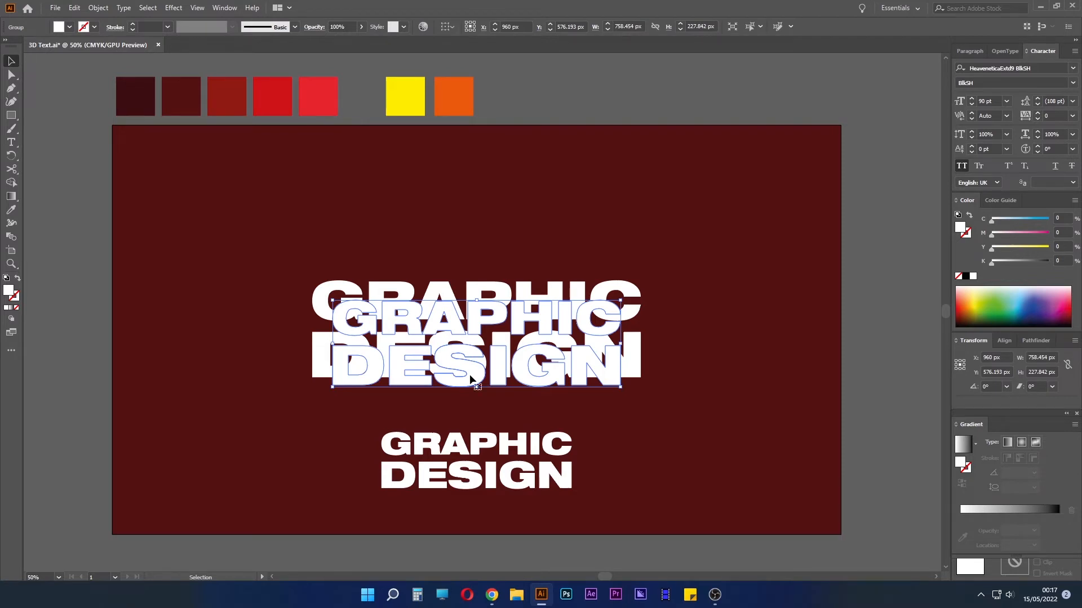
pyautogui.hotkey('ctrl', 'shift', 'a')
pyautogui.click(471, 379)
pyautogui.press('ctrl')
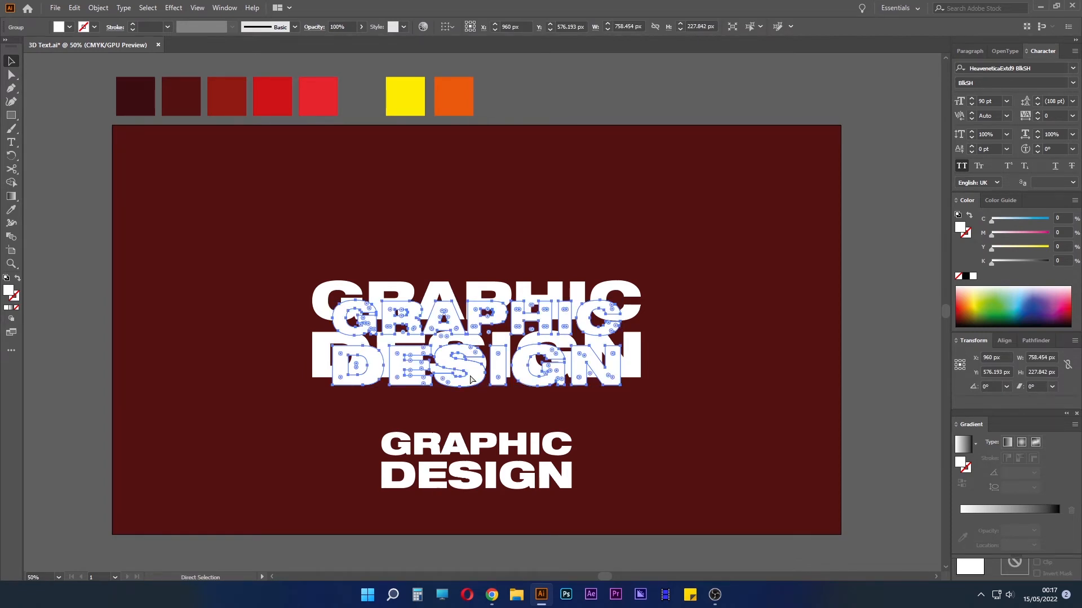
pyautogui.click(588, 420)
pyautogui.click(541, 381)
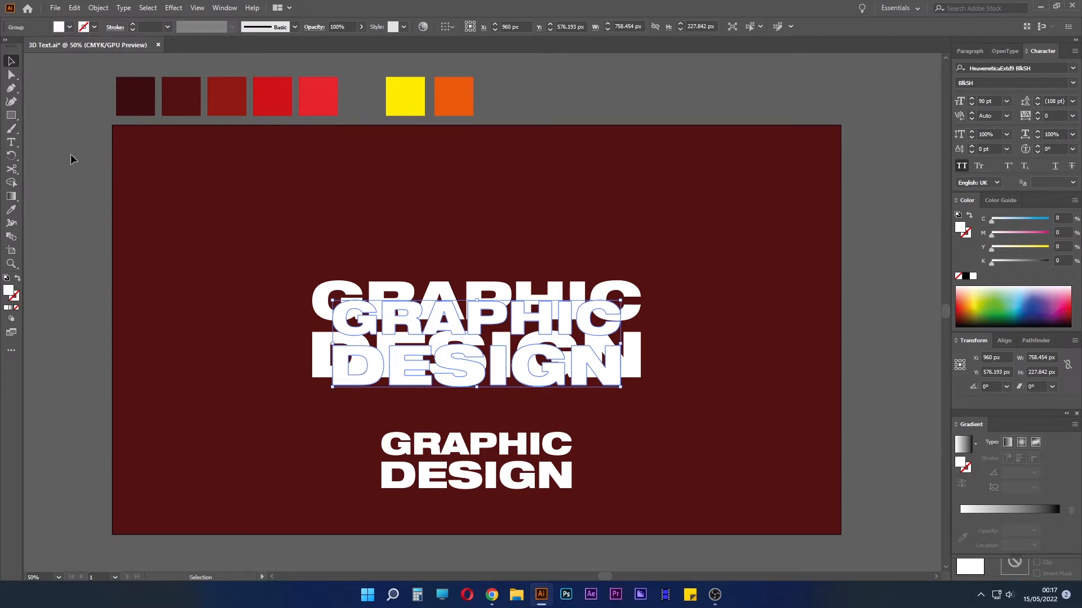
pyautogui.click(11, 210)
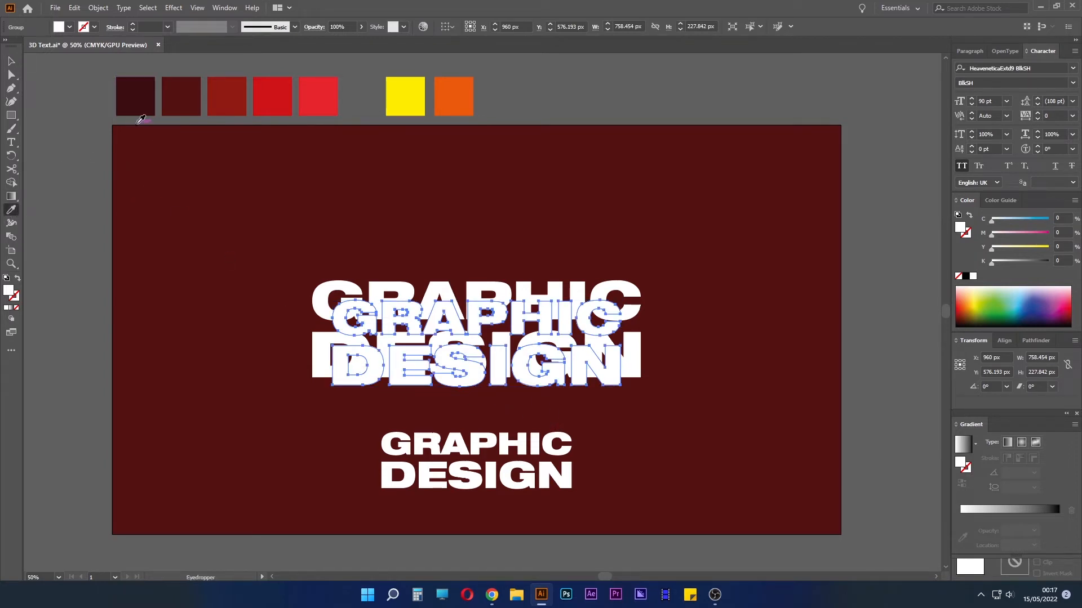
pyautogui.click(155, 100)
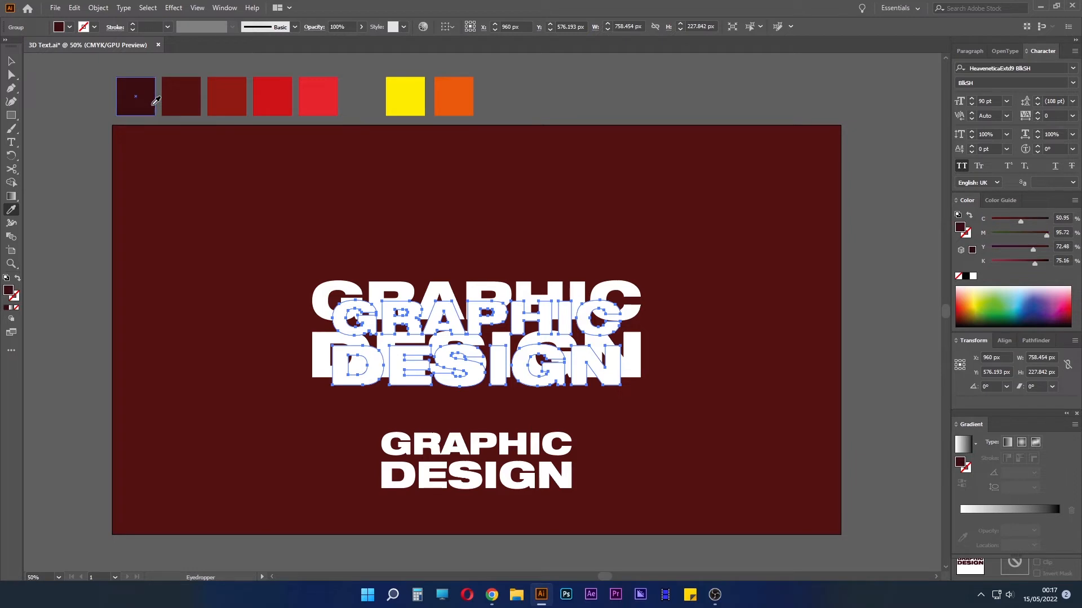
# Step: Fill the smallest GRAPHIC DESIGN copy near the artboard's lower edge with the second palette swatch, matching the background color
pyautogui.click(11, 62)
pyautogui.click(462, 452)
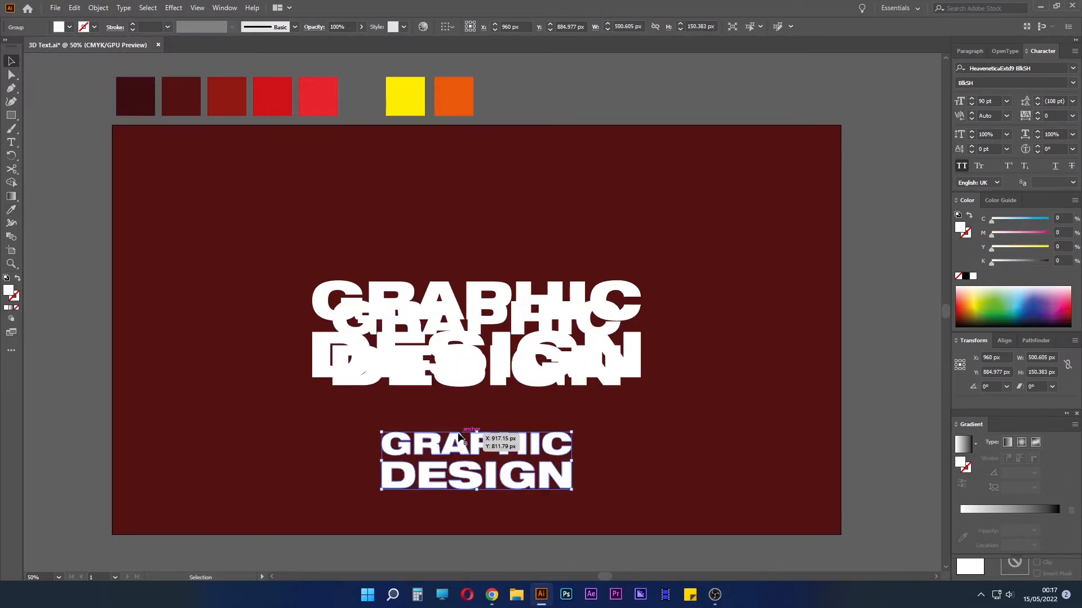
pyautogui.click(11, 213)
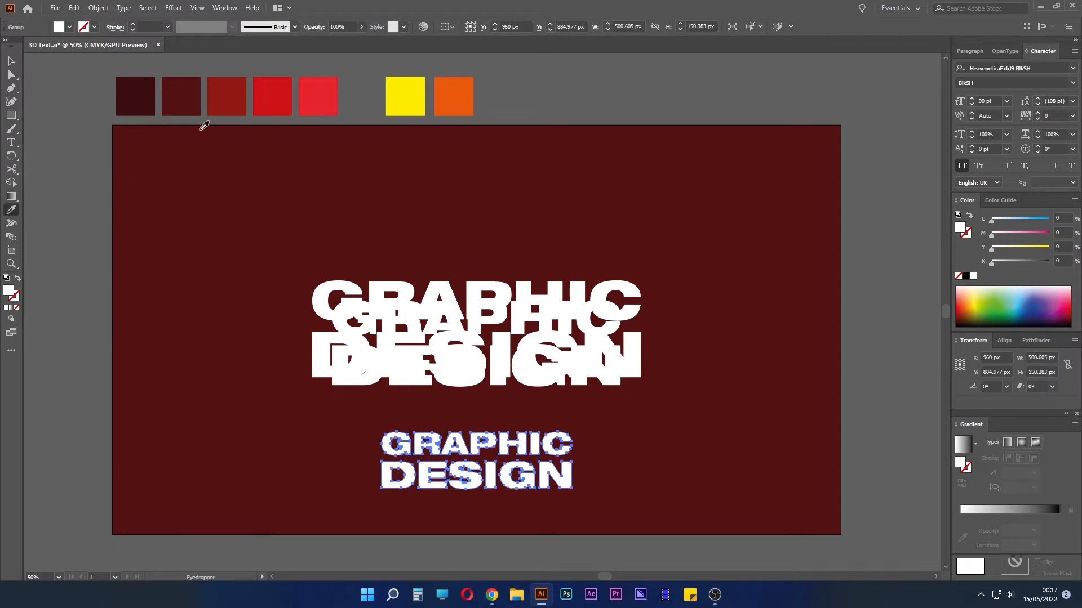
pyautogui.click(192, 101)
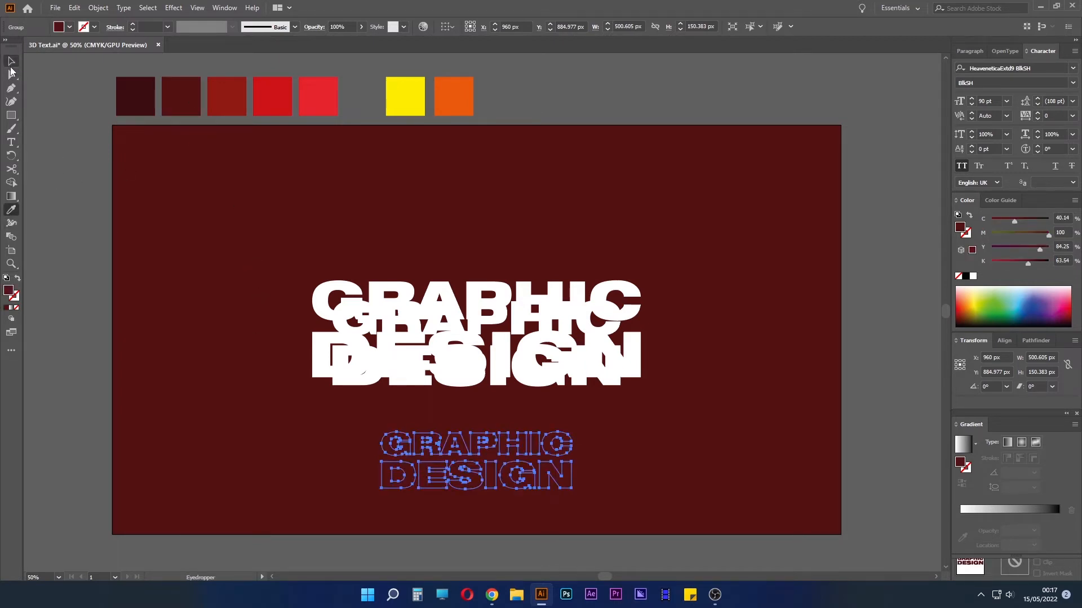
pyautogui.click(11, 66)
pyautogui.click(319, 411)
pyautogui.scroll(1, 451, 402)
pyautogui.click(580, 496)
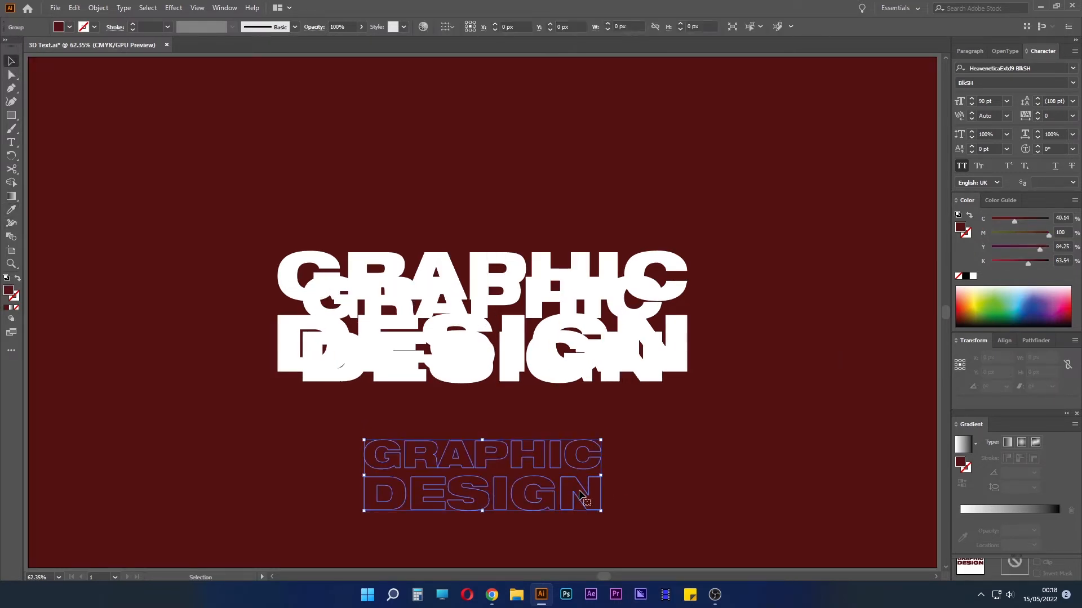
pyautogui.press('ctrl')
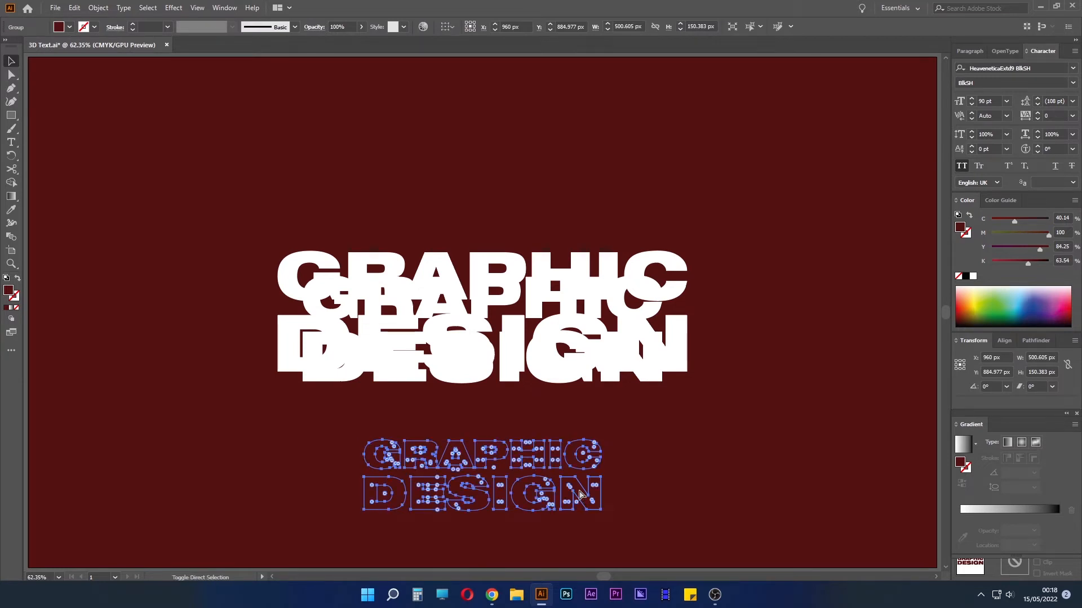
pyautogui.scroll(-1, 515, 456)
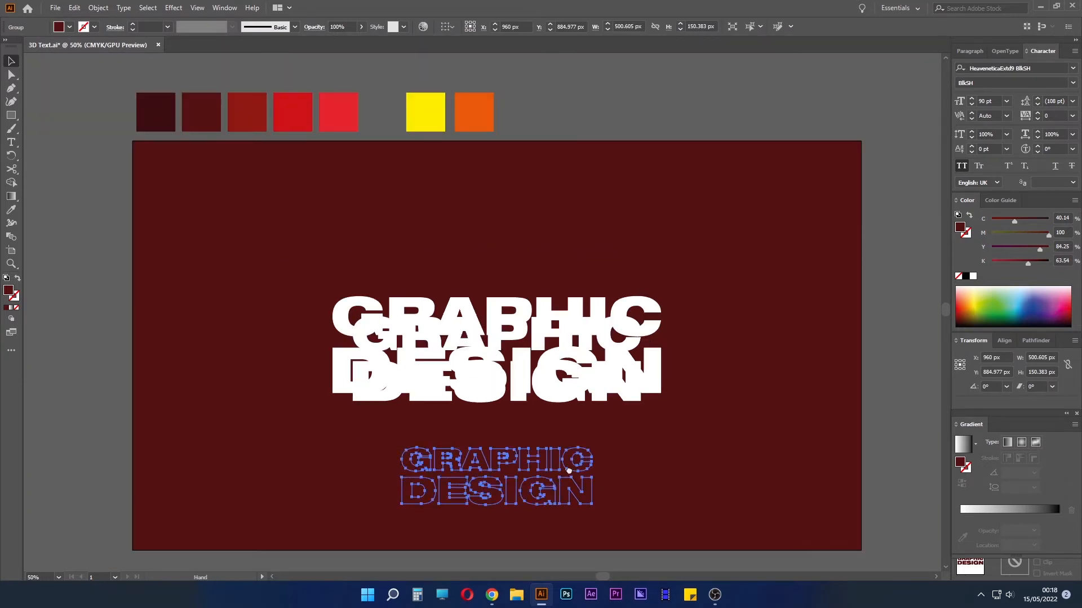
pyautogui.click(899, 492)
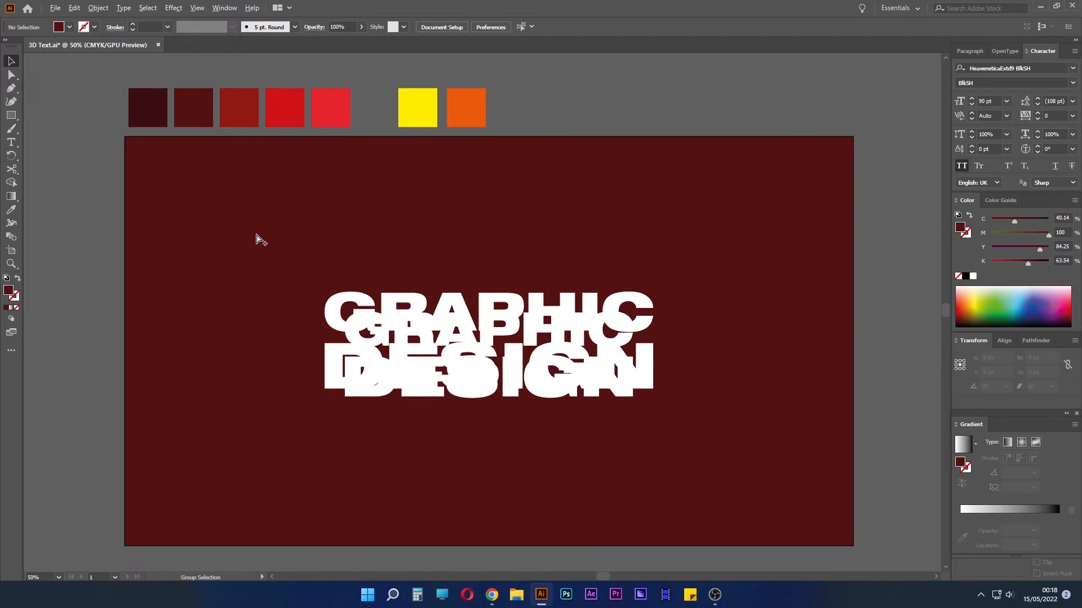
# Step: Unlock all locked objects and select the dark red background rectangle
pyautogui.hotkey('ctrl', 'alt', '2')
pyautogui.keyDown('shift'); pyautogui.click(251, 253); pyautogui.keyUp('shift')
pyautogui.click(76, 353)
pyautogui.click(303, 516)
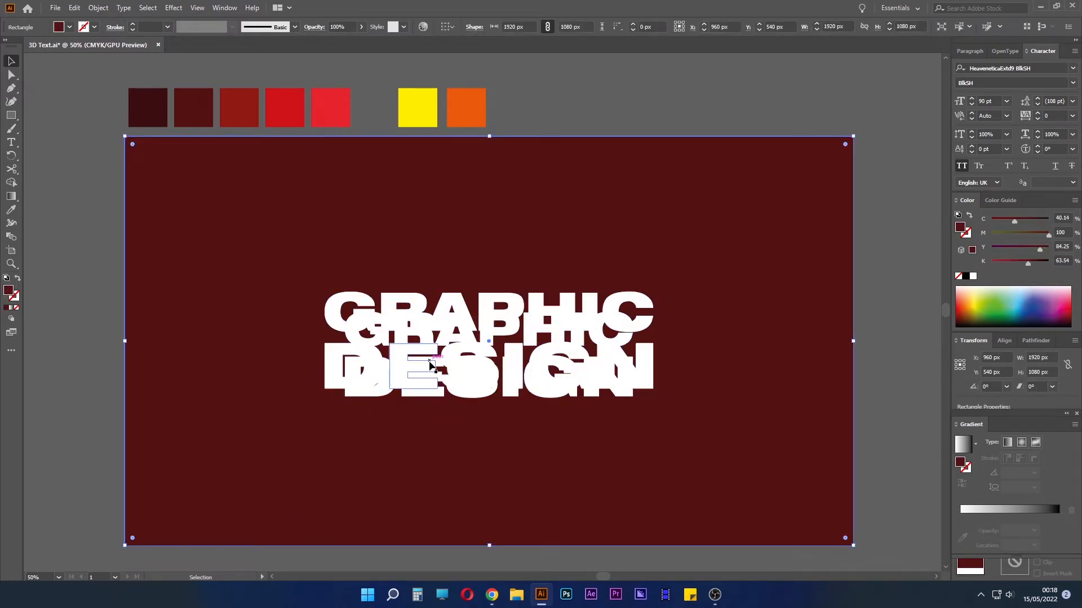
# Step: Lock the large white GRAPHIC DESIGN group and the dark red background rectangle
pyautogui.click(426, 306)
pyautogui.press('a')
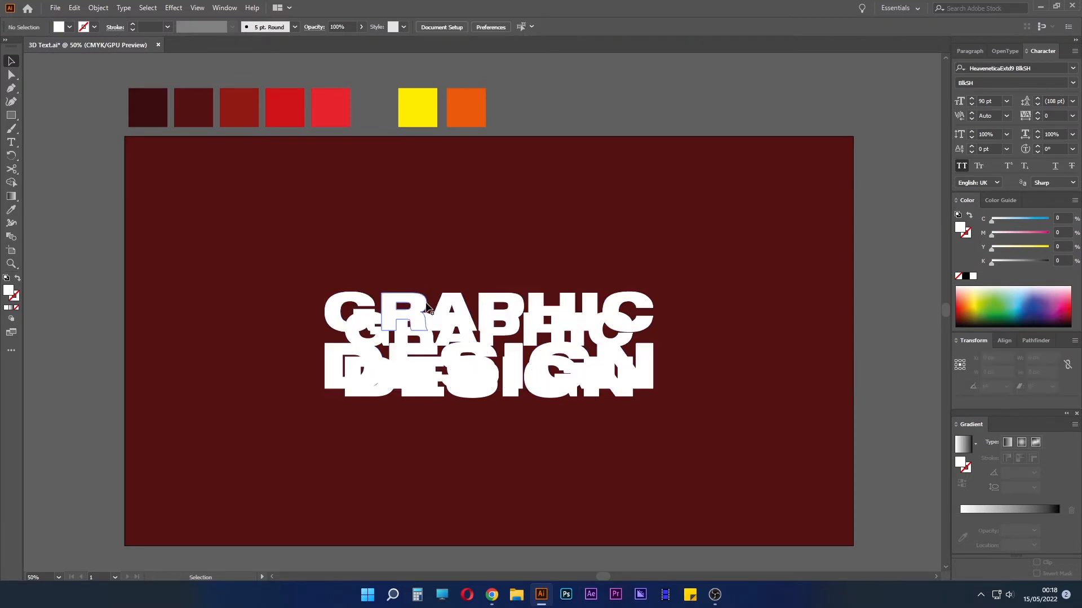
pyautogui.hotkey('ctrl', 'shift', 'a')
pyautogui.press('v')
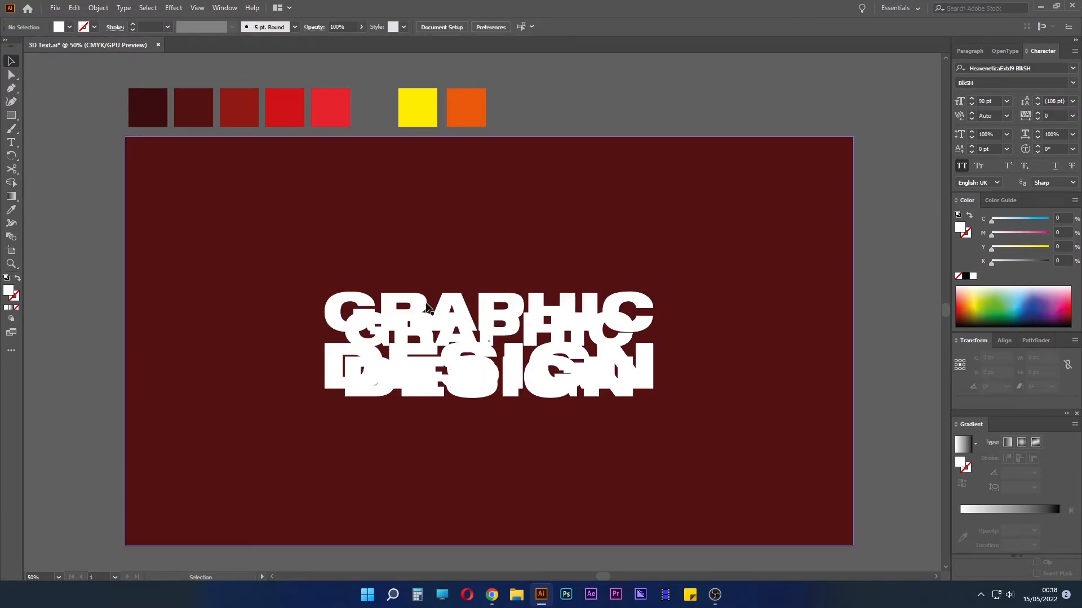
pyautogui.click(426, 306)
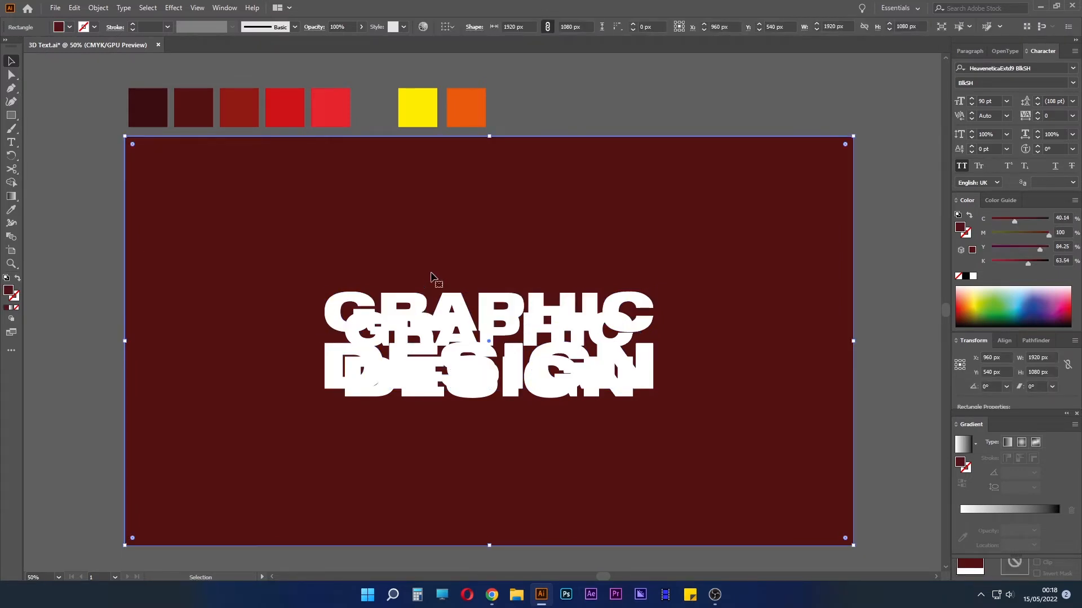
pyautogui.hotkey('ctrl', 'shift', 'a')
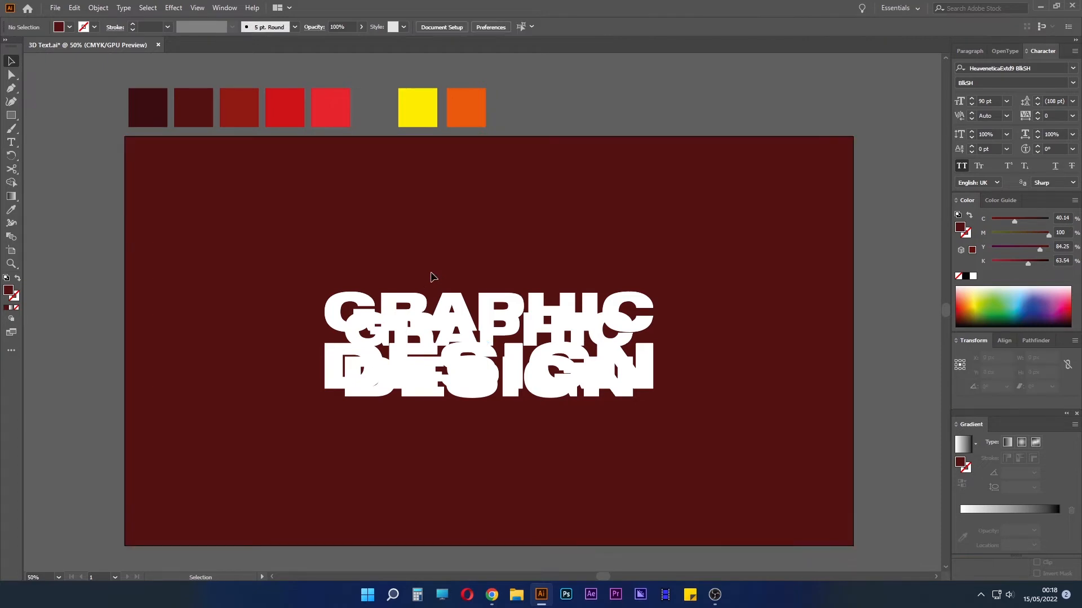
# Step: Hide the smaller white GRAPHIC DESIGN copy that overlaps the large white lettering
pyautogui.press('a')
pyautogui.click(418, 393)
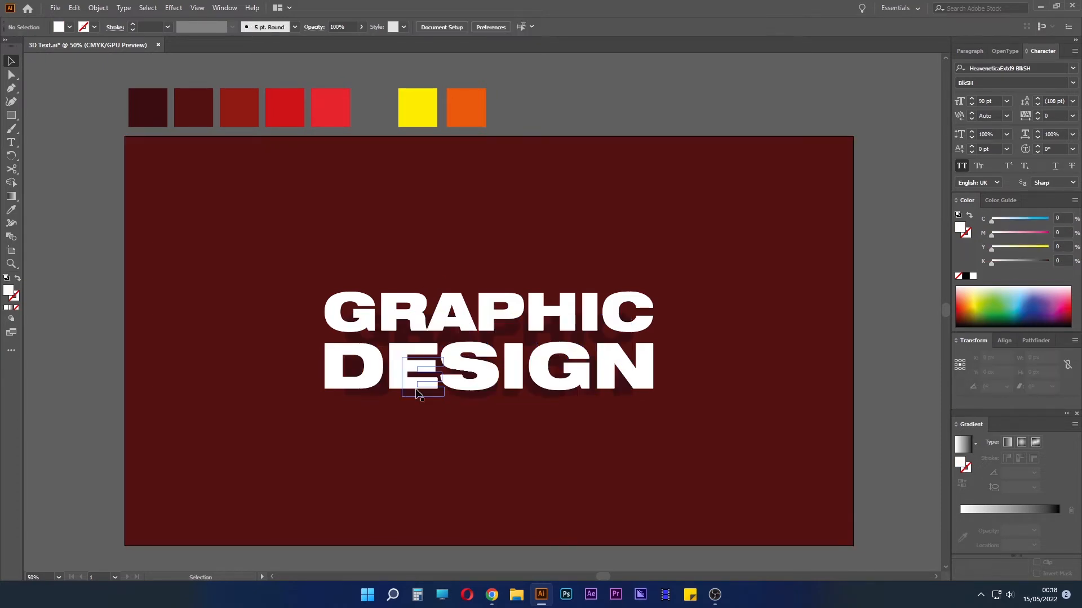
# Step: Blend the darkest maroon GRAPHIC DESIGN copy with the smallest background-colored copy below it
pyautogui.click(417, 395)
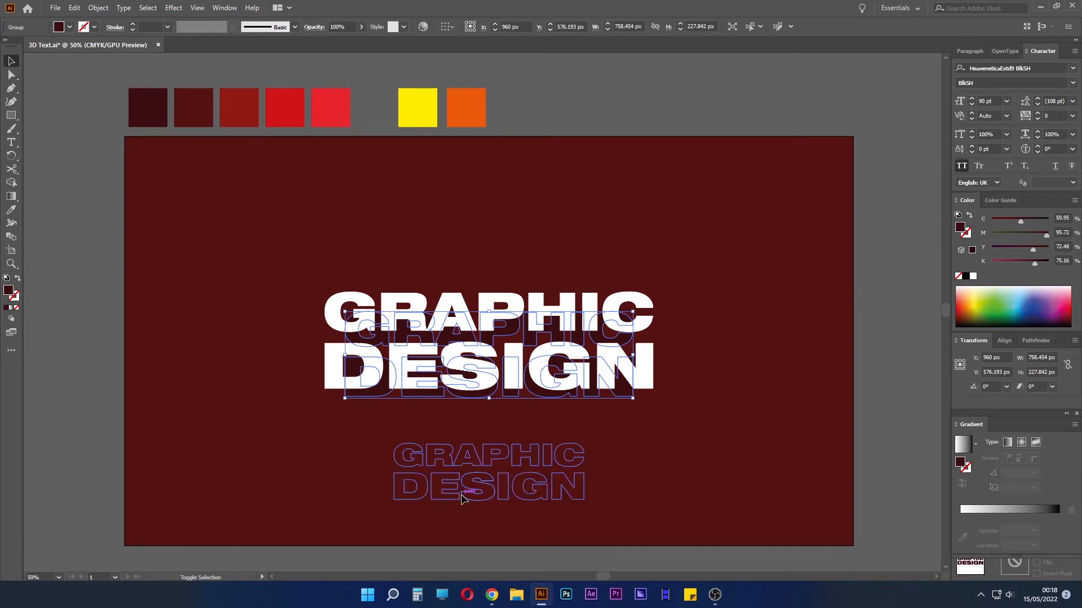
pyautogui.keyDown('shift'); pyautogui.click(487, 478); pyautogui.keyUp('shift')
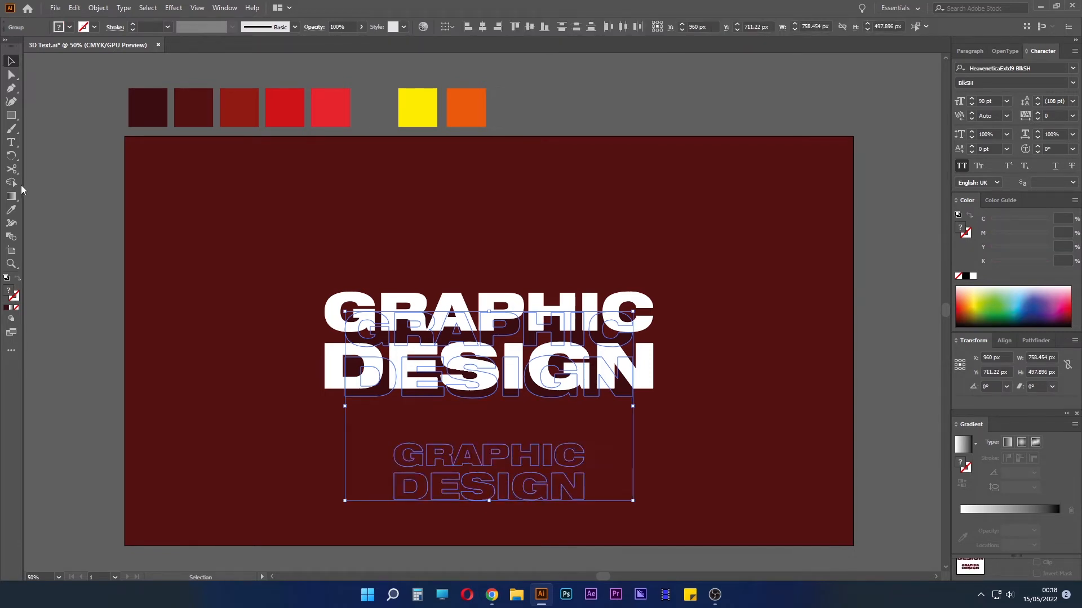
pyautogui.click(11, 183)
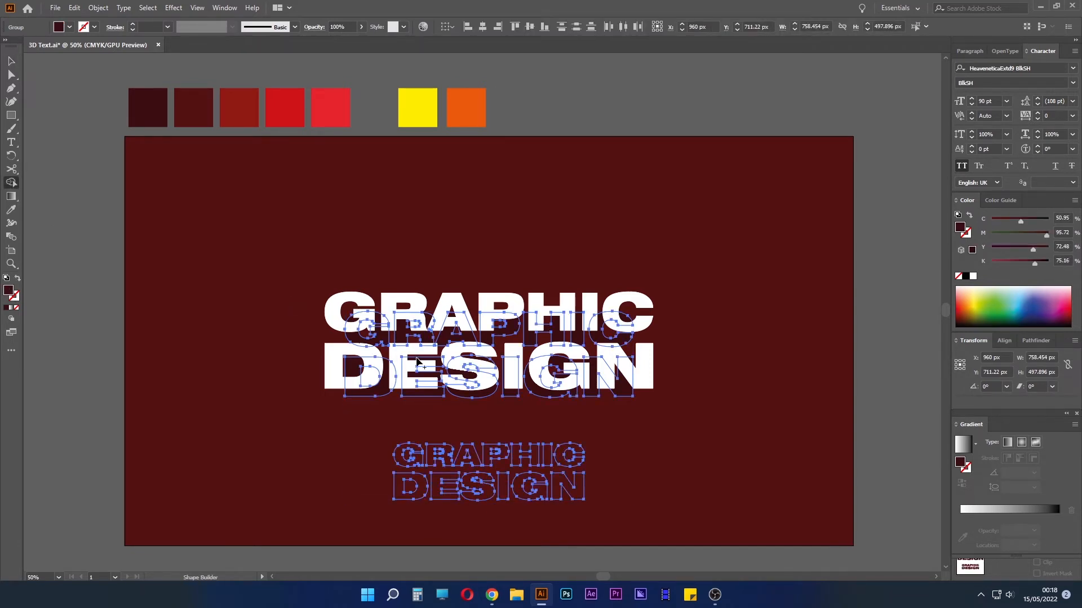
pyautogui.click(14, 236)
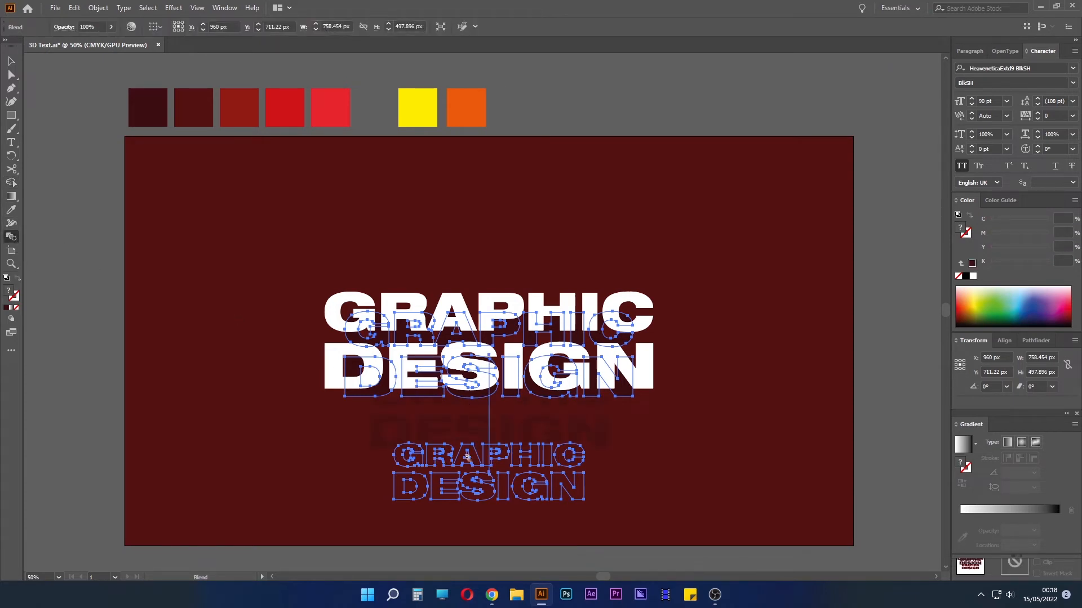
# Step: Set the shadow blend's spacing to Specified Steps with Preview on, raising the step count for a continuous fade, and deselect the blend
pyautogui.doubleClick(10, 238)
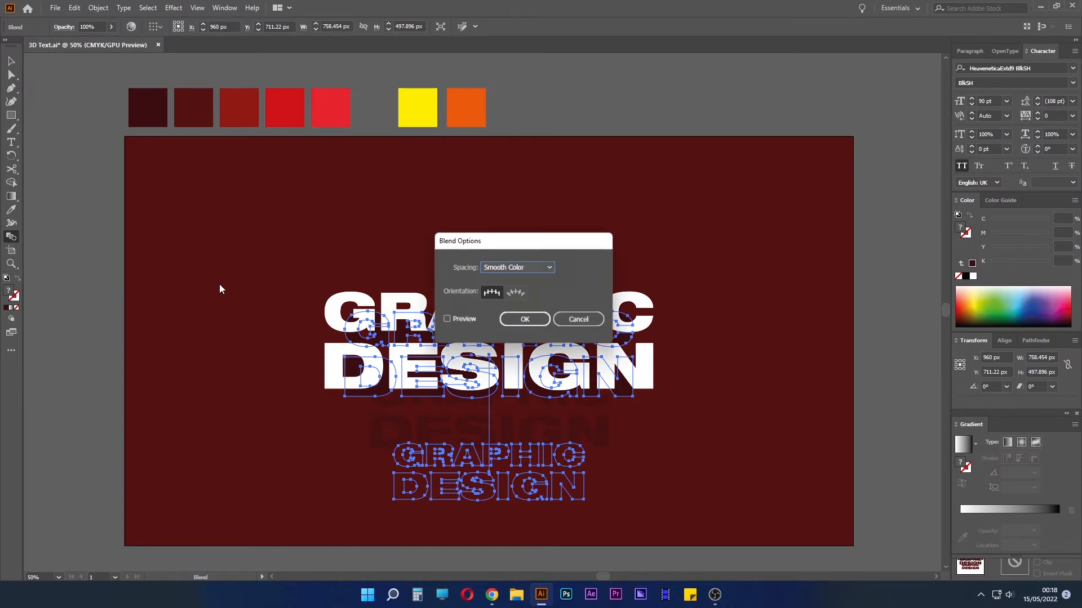
pyautogui.click(451, 320)
pyautogui.click(525, 269)
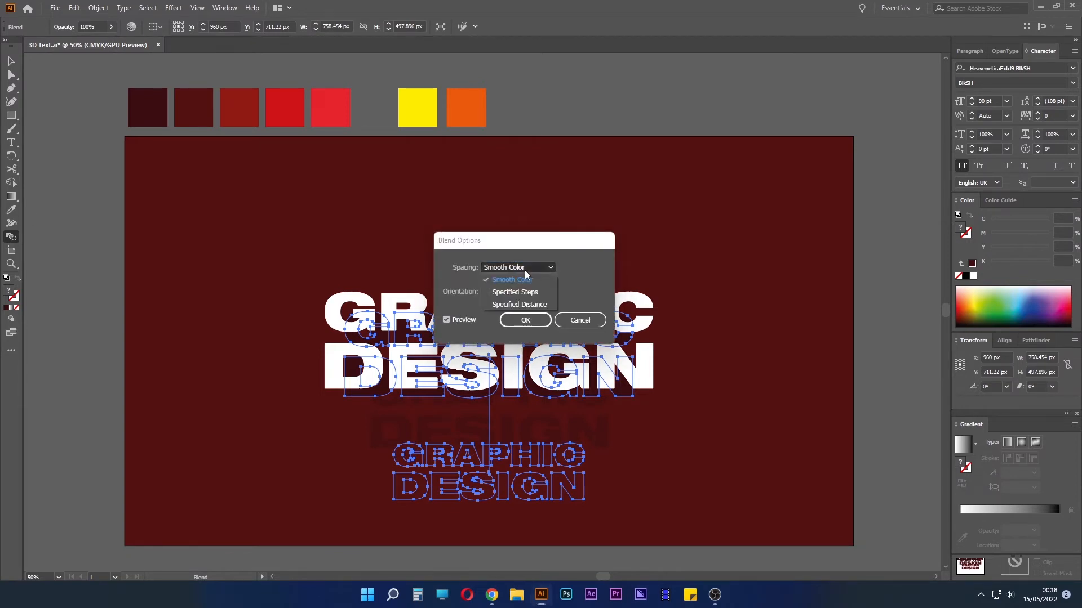
pyautogui.click(514, 292)
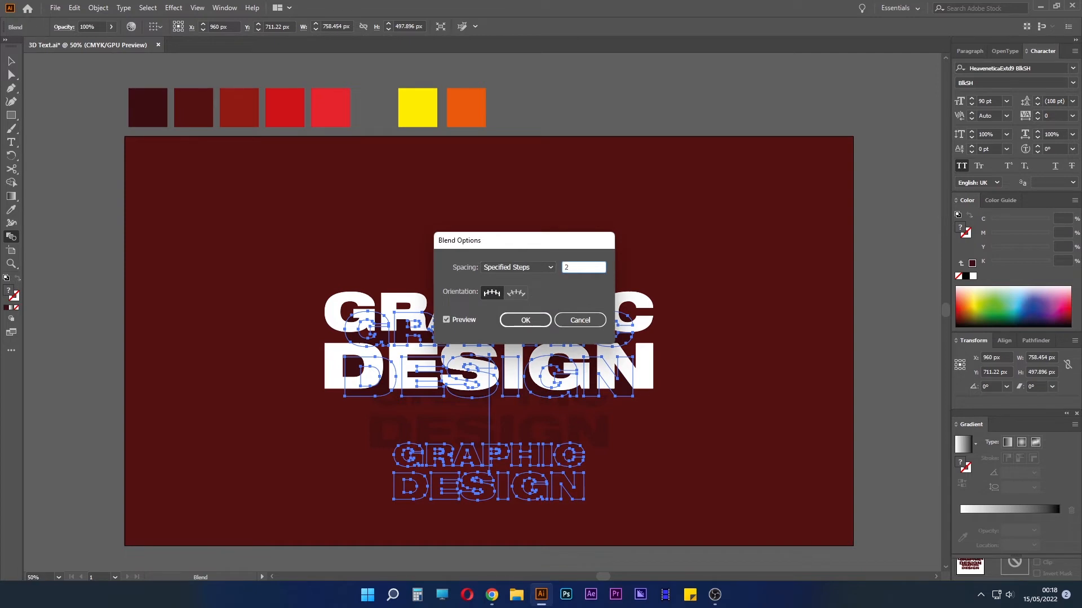
pyautogui.press('Return')
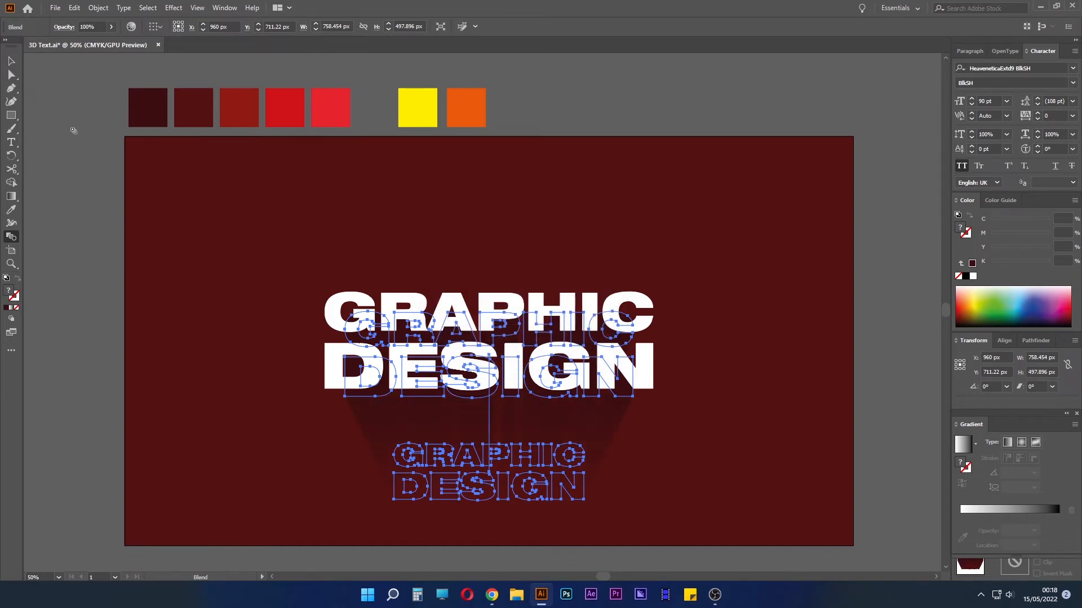
pyautogui.click(12, 61)
pyautogui.click(200, 345)
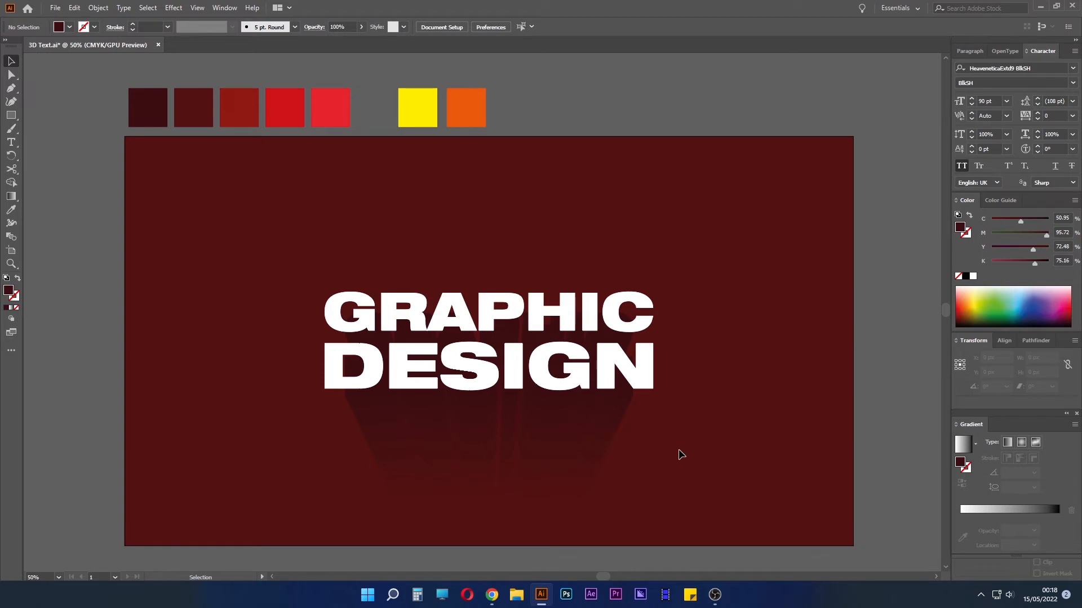
# Step: Unlock all objects and show the hidden smaller white copy, with only the large white GRAPHIC DESIGN group selected
pyautogui.hotkey('ctrl', 'alt', '2')
pyautogui.hotkey('ctrl', 'alt', '3')
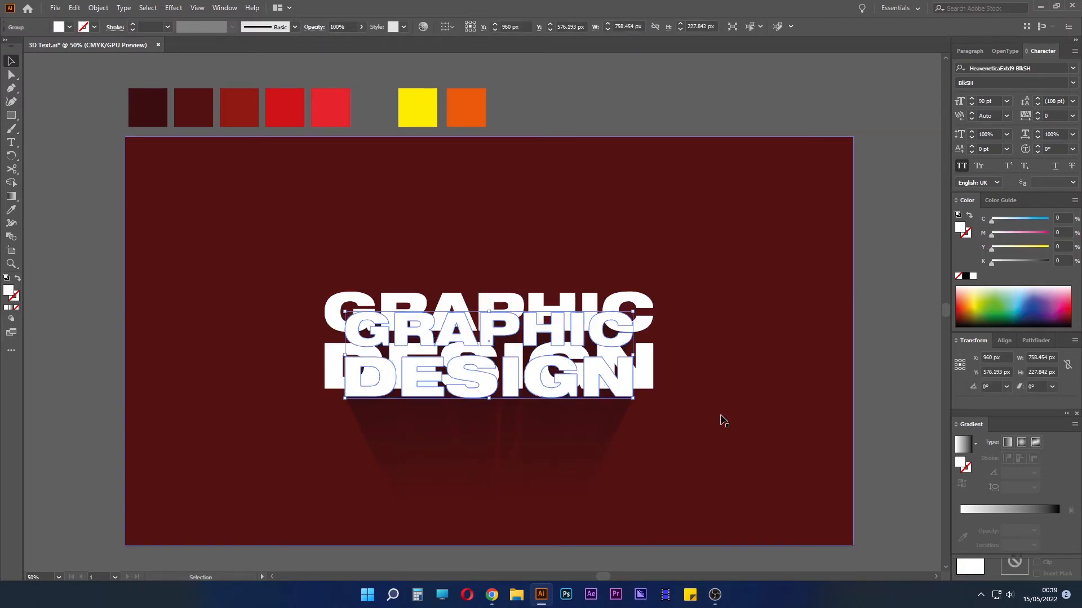
pyautogui.click(881, 409)
pyautogui.click(643, 305)
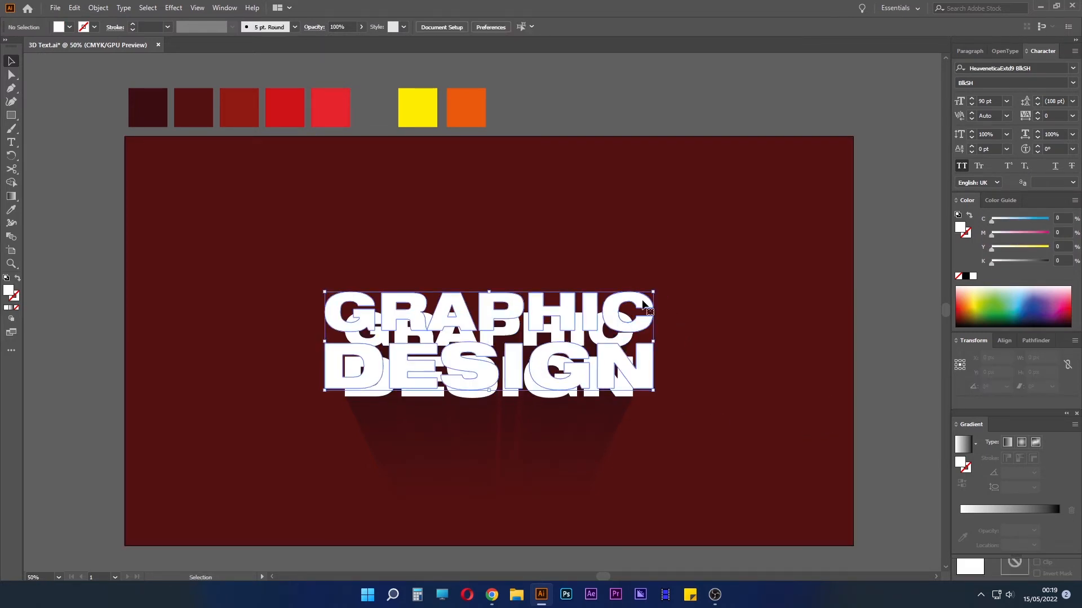
pyautogui.press('v')
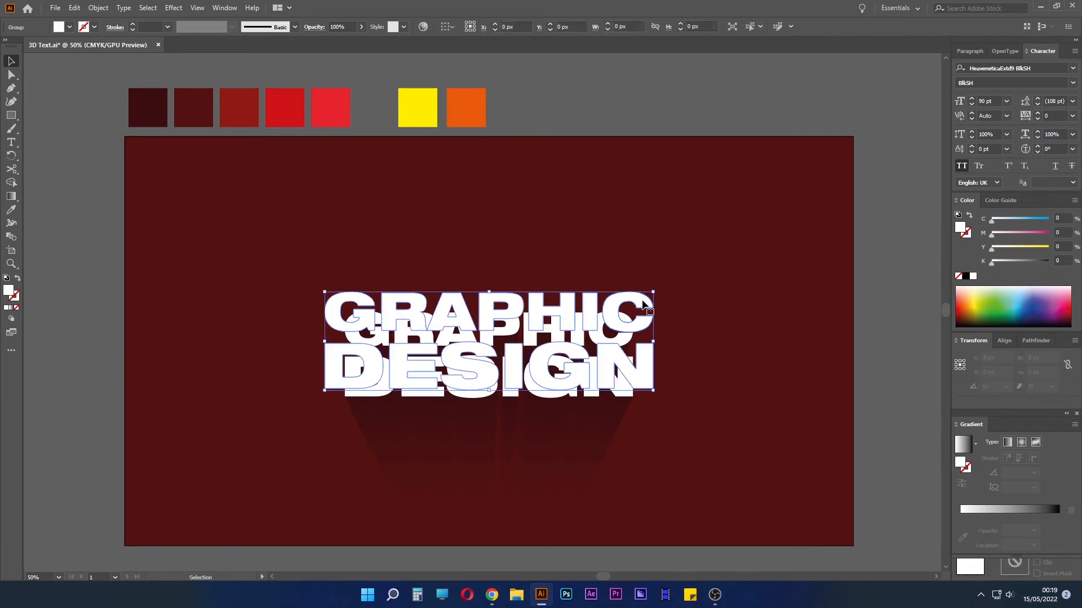
pyautogui.scroll(1, 649, 352)
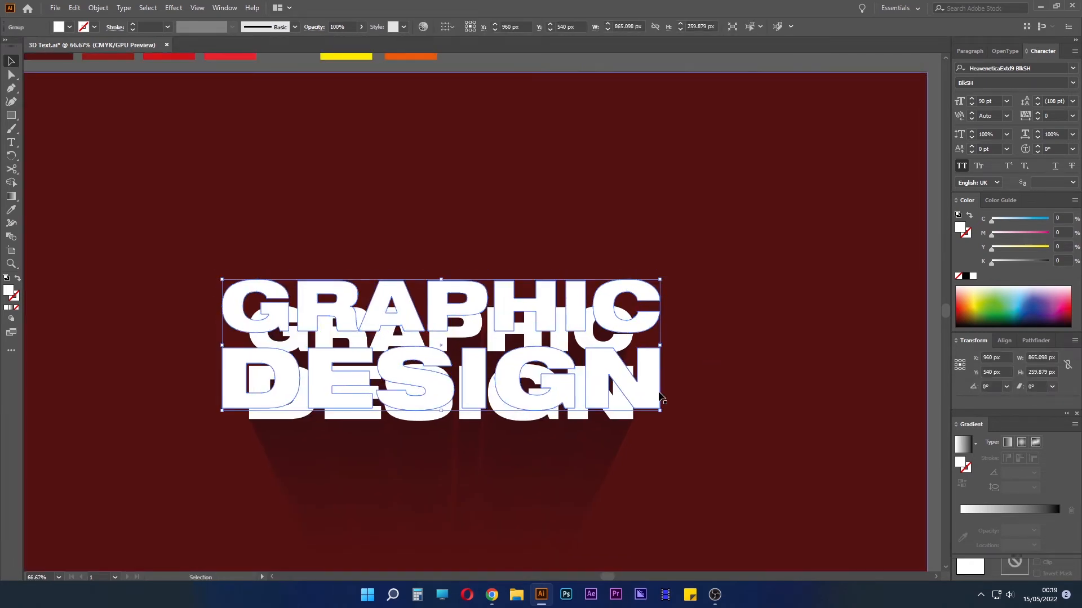
pyautogui.keyDown('shift'); pyautogui.click(622, 419); pyautogui.keyUp('shift')
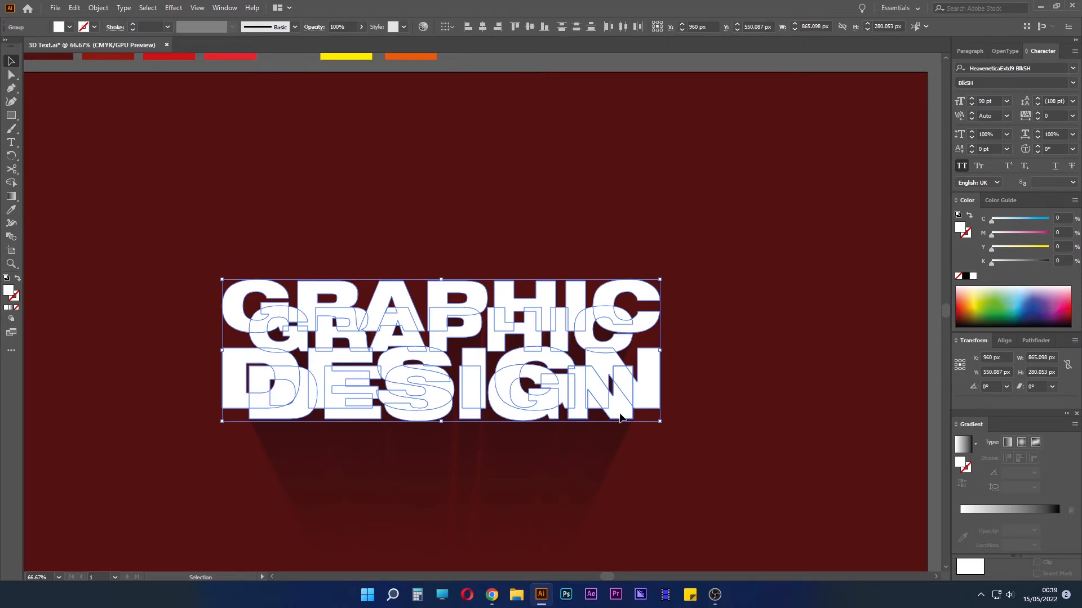
pyautogui.moveTo(620, 418); pyautogui.dragTo(721, 326)
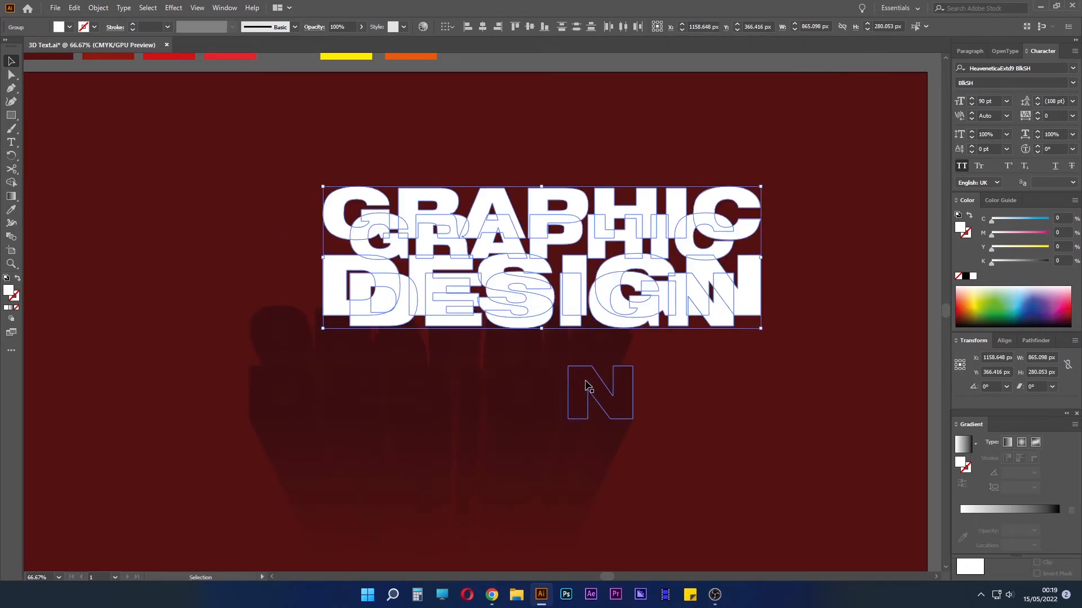
pyautogui.hotkey('ctrl', 'z')
pyautogui.scroll(-1, 285, 224)
pyautogui.moveTo(295, 220); pyautogui.dragTo(285, 230)
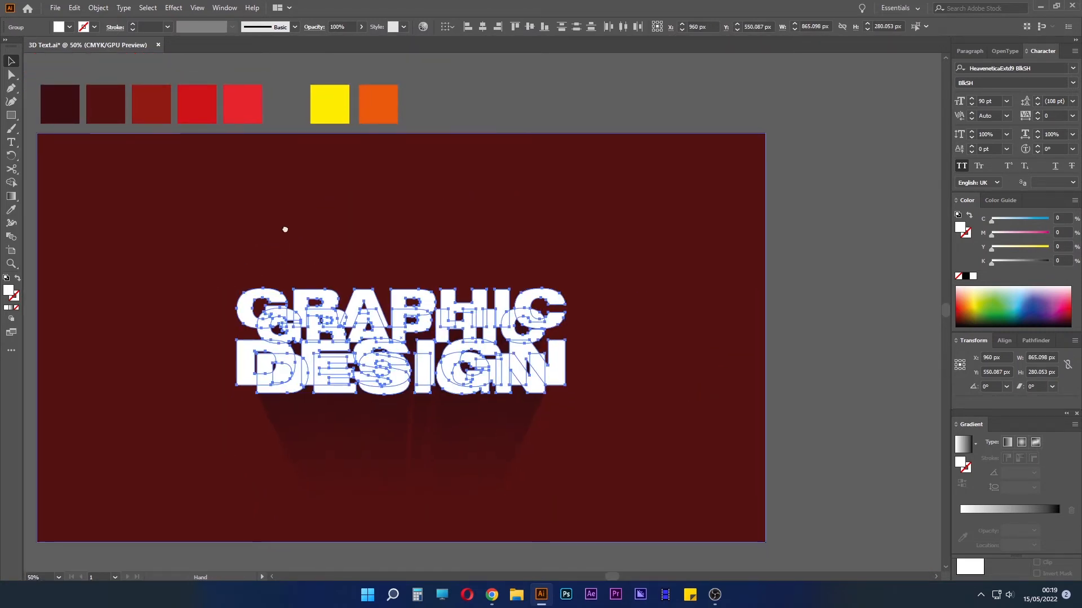
pyautogui.hotkey('ctrl', 'z')
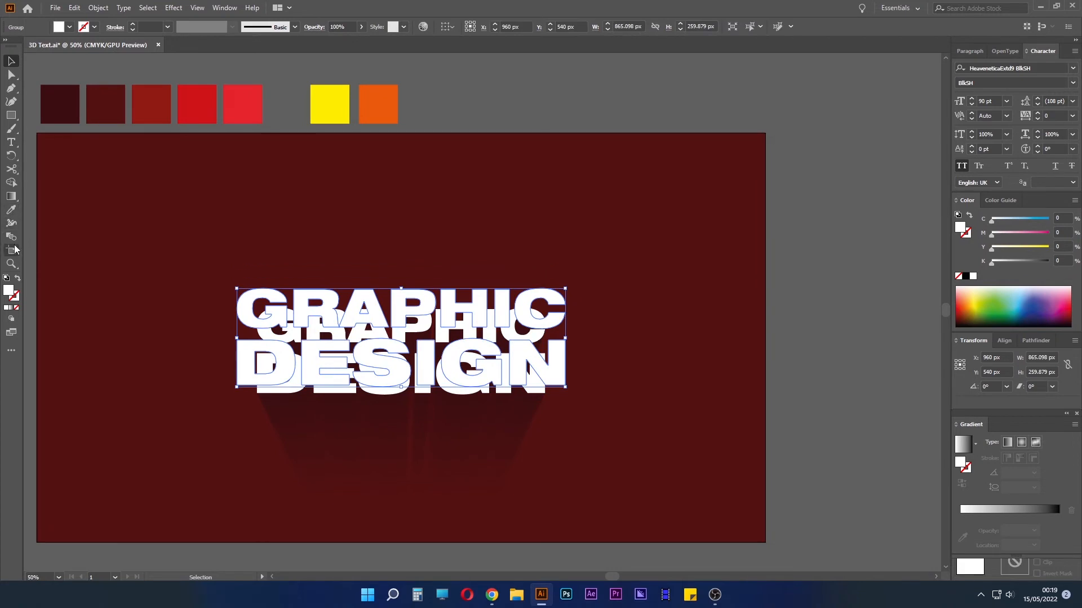
# Step: Fill the large GRAPHIC DESIGN lettering with the brightest red palette swatch using the Eyedropper
pyautogui.click(11, 210)
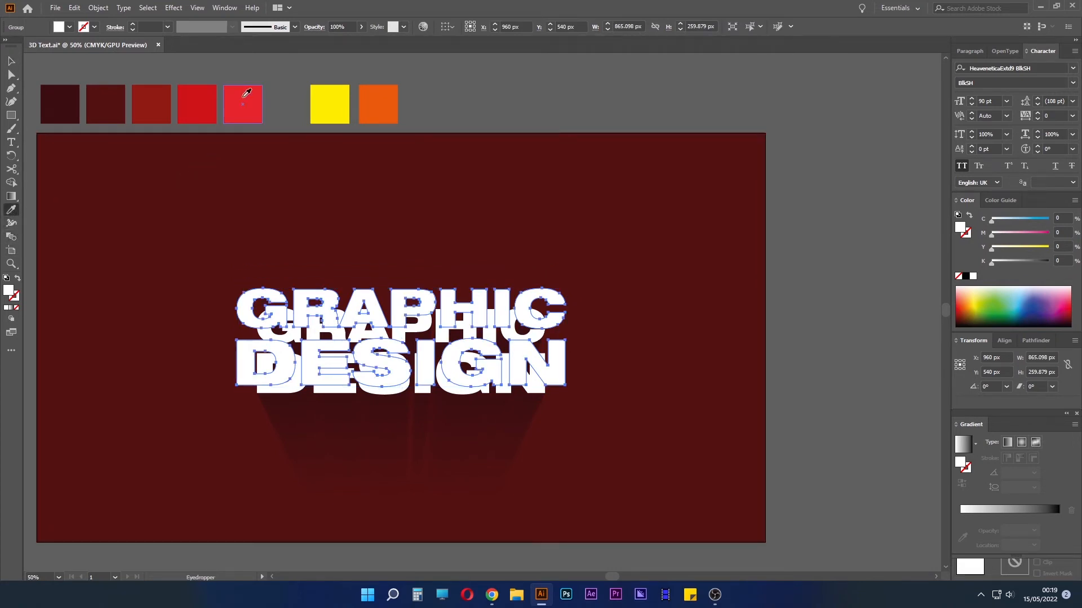
pyautogui.click(244, 96)
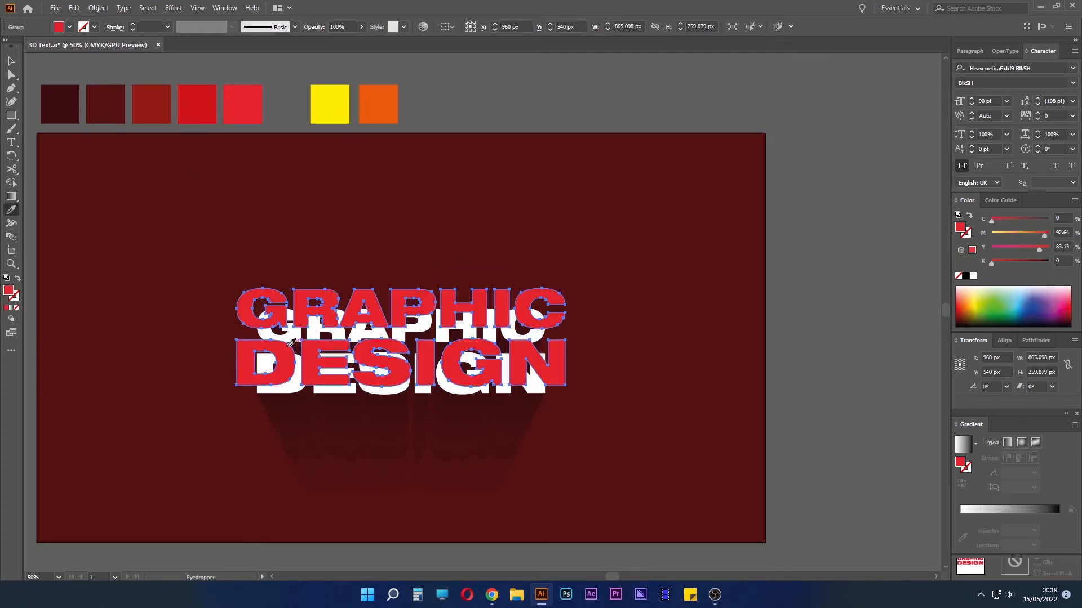
pyautogui.click(11, 64)
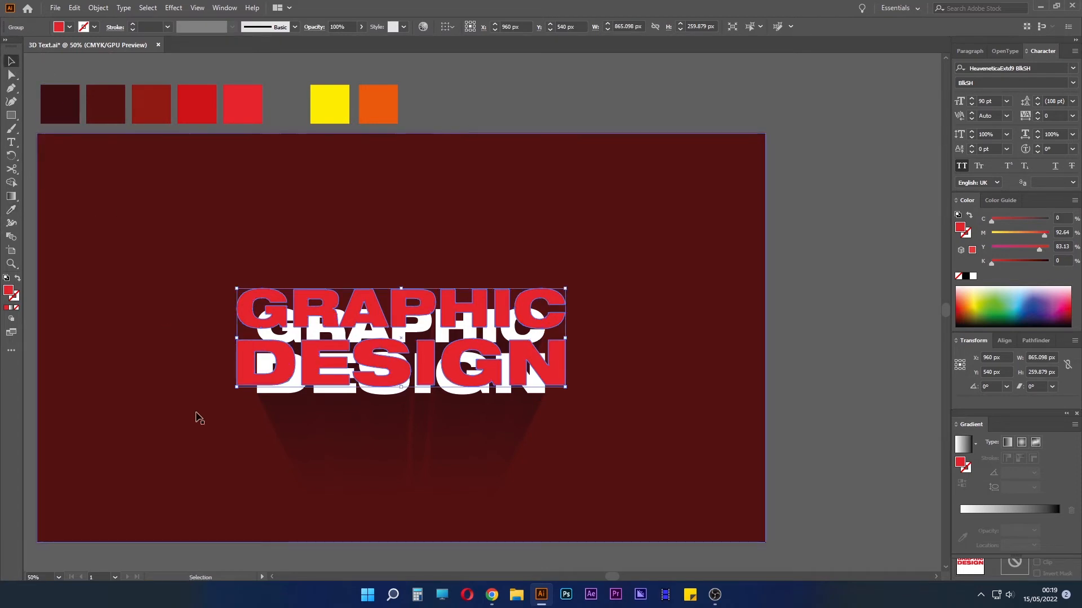
# Step: Fill the smaller white GRAPHIC DESIGN copy with the third palette swatch, the medium dark red, using the Eyedropper
pyautogui.click(265, 390)
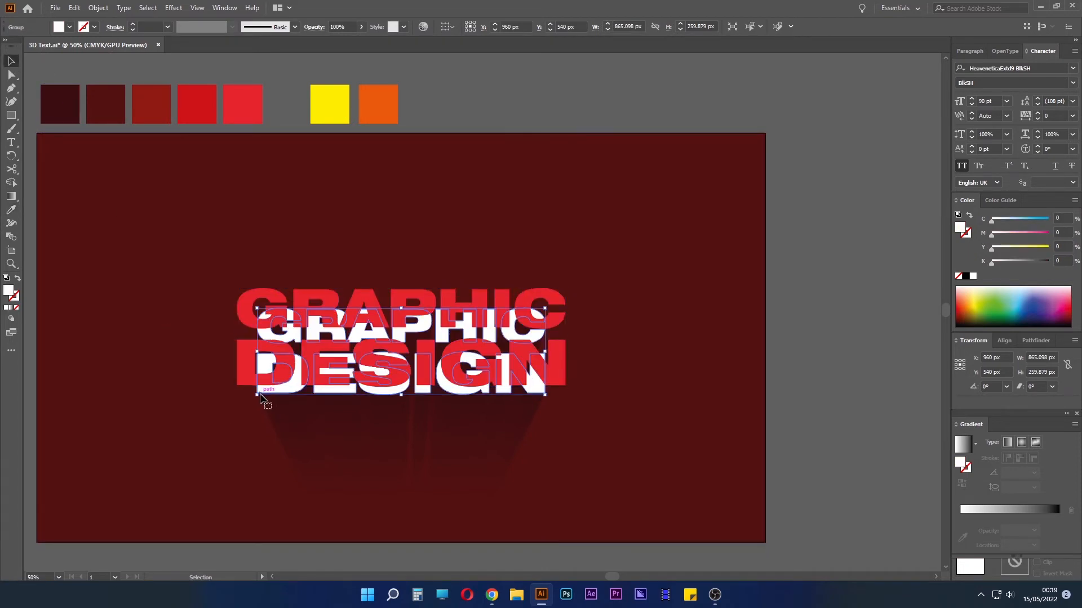
pyautogui.click(11, 211)
pyautogui.click(158, 107)
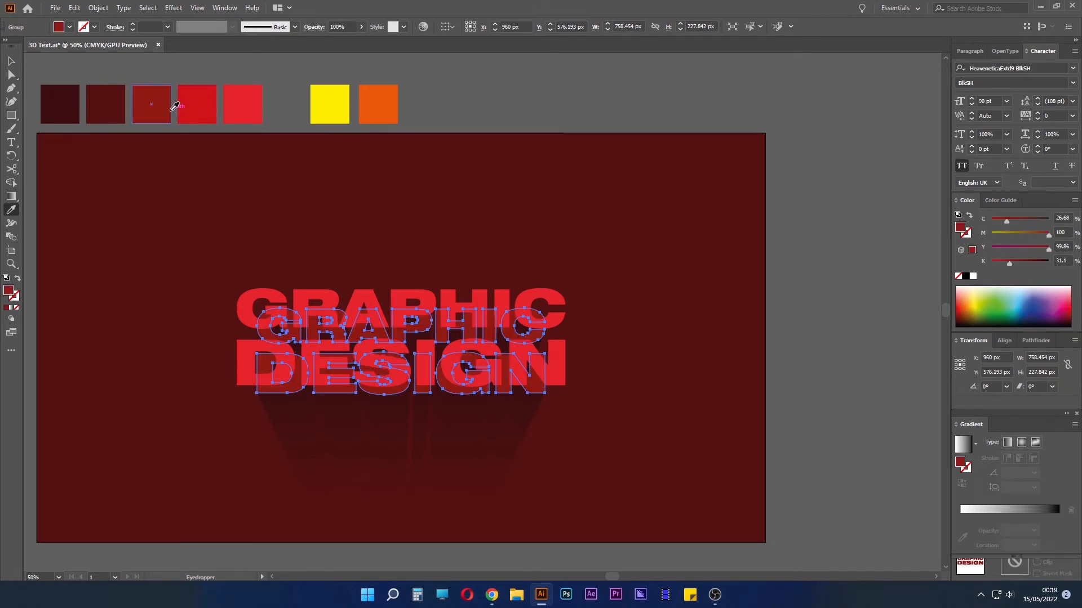
pyautogui.click(12, 66)
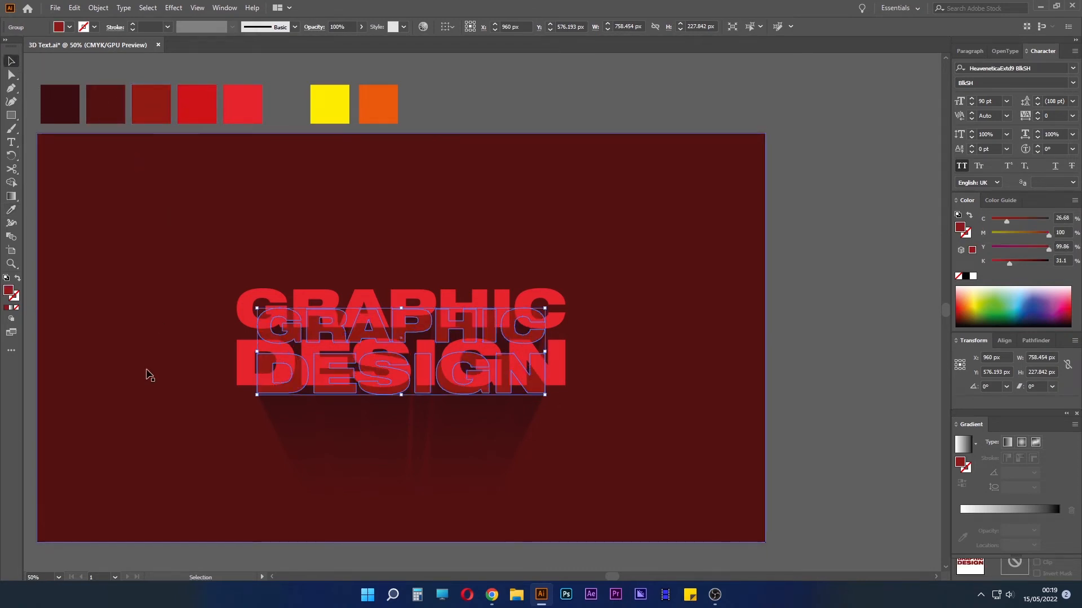
pyautogui.click(218, 393)
# Step: Blend the large bright red lettering with the smaller dark red copy behind it
pyautogui.click(263, 388)
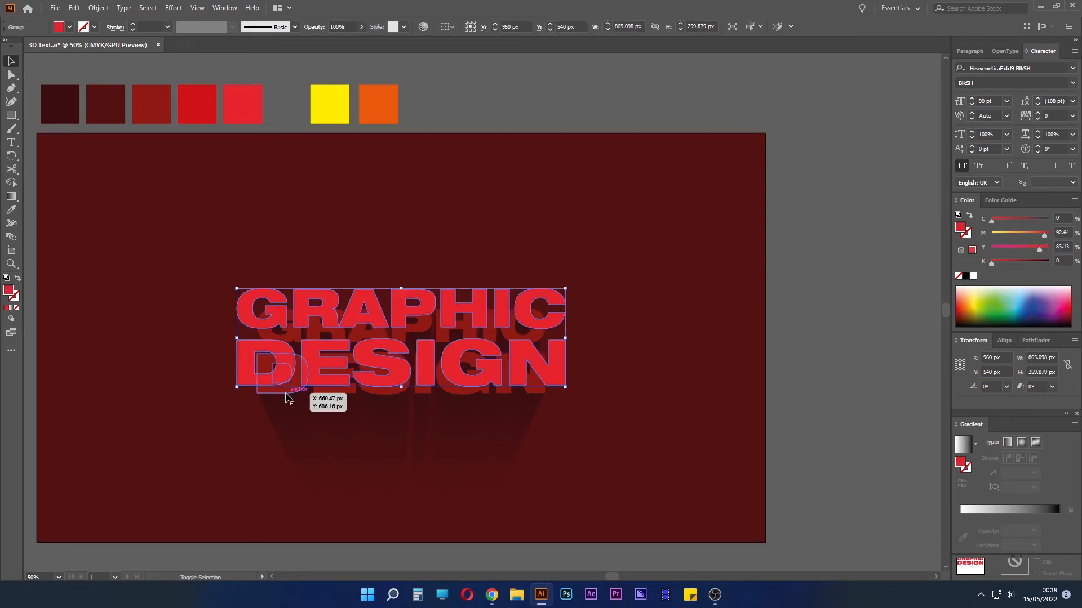
pyautogui.keyDown('shift'); pyautogui.click(287, 394); pyautogui.keyUp('shift')
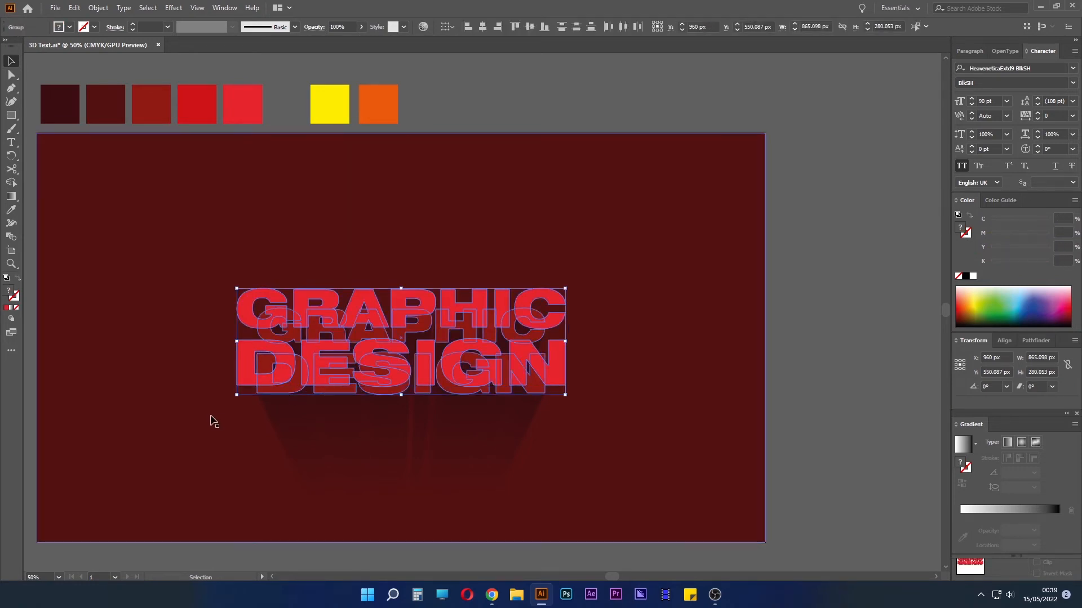
pyautogui.click(14, 239)
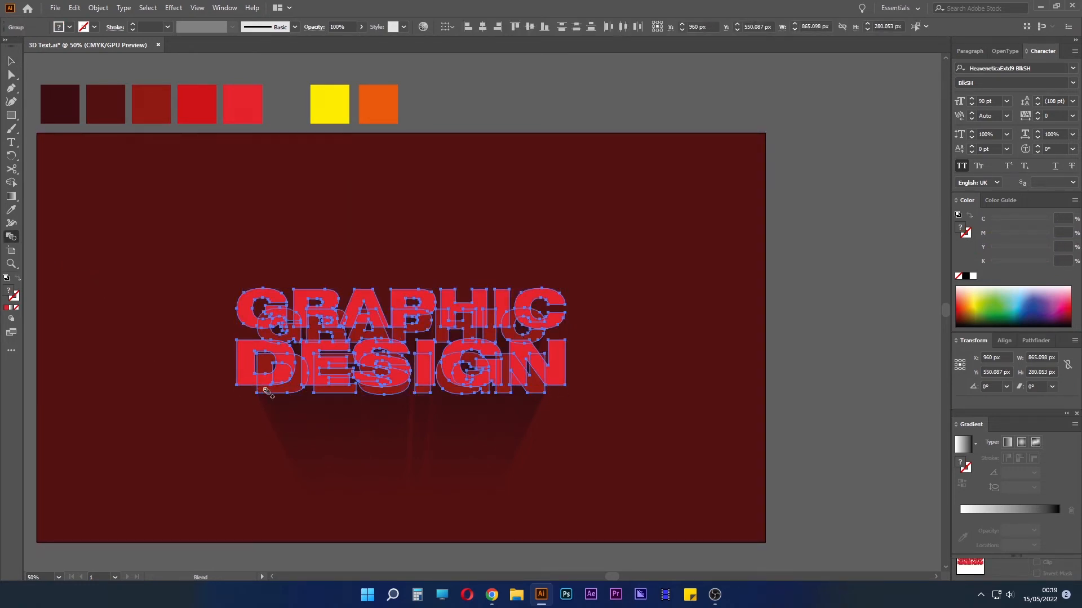
pyautogui.click(286, 394)
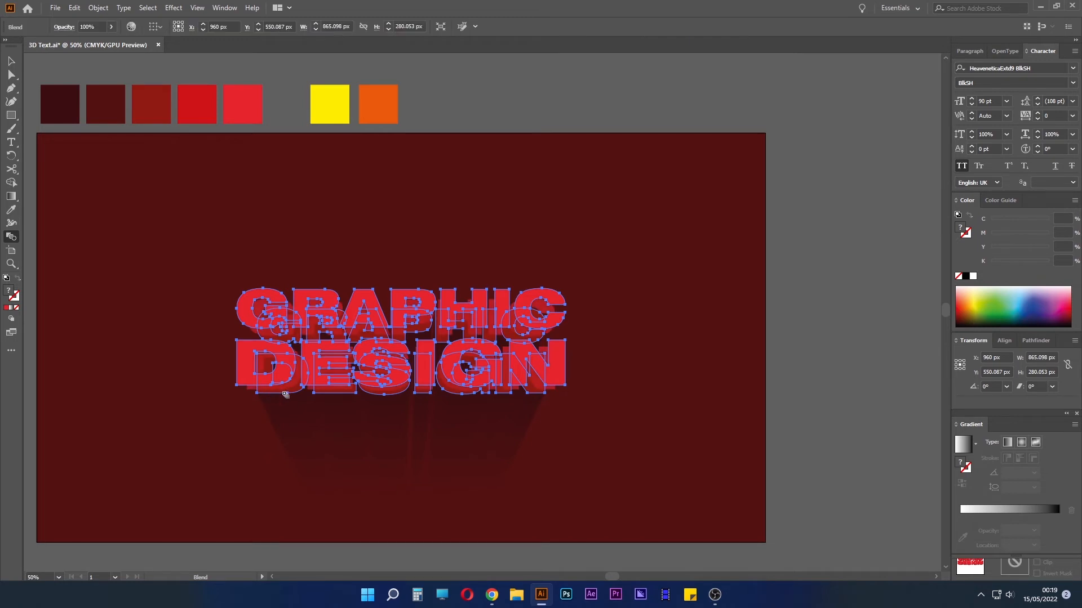
# Step: Set the red lettering blend's spacing to Specified Steps with 150 steps and deselect it
pyautogui.doubleClick(12, 240)
pyautogui.click(551, 269)
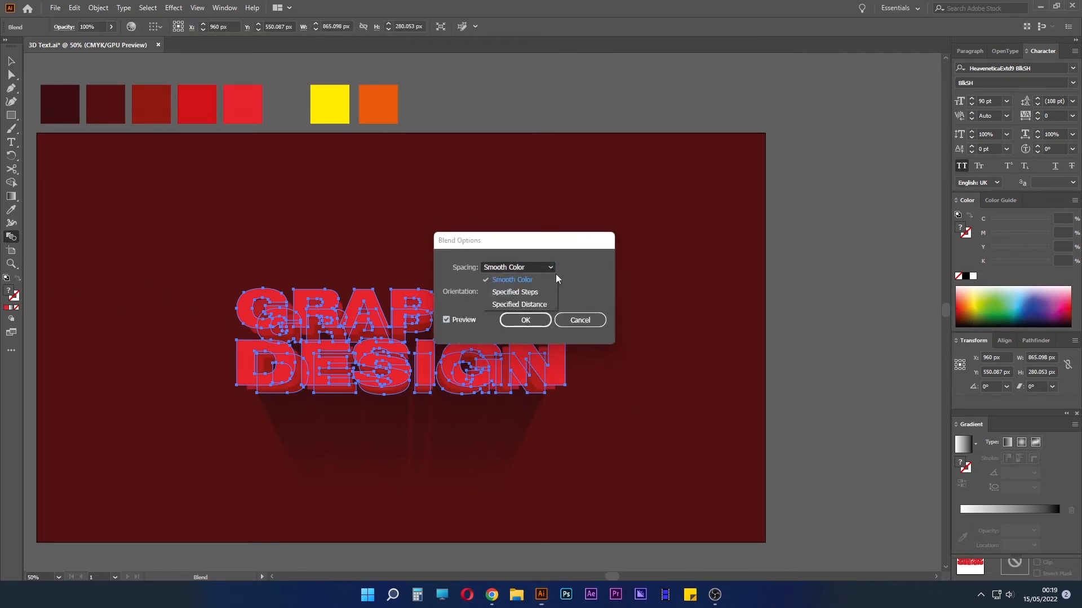
pyautogui.click(542, 292)
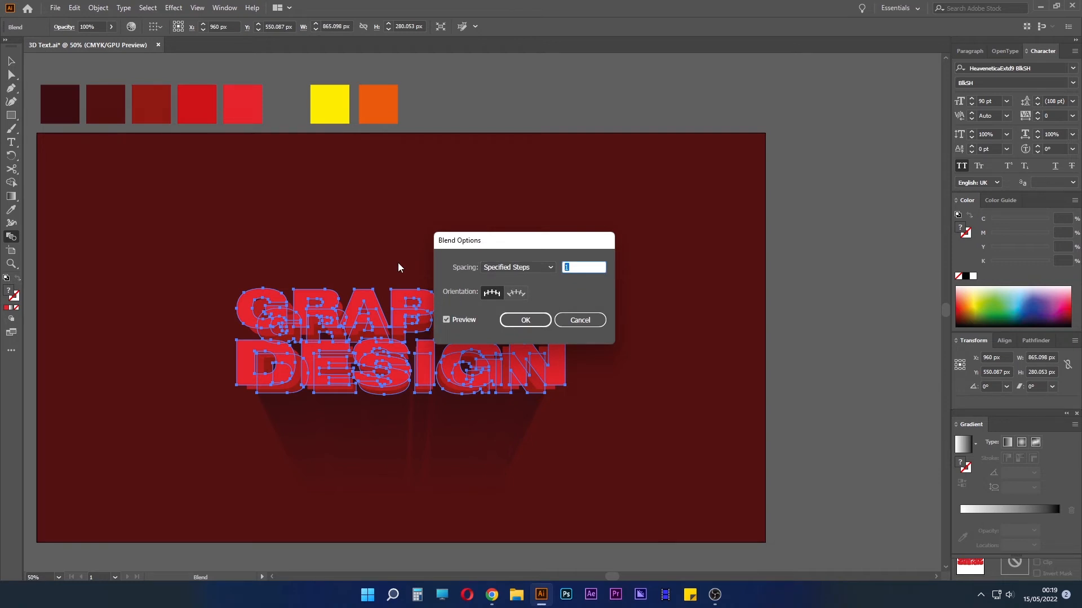
pyautogui.write('100')
pyautogui.press('Tab')
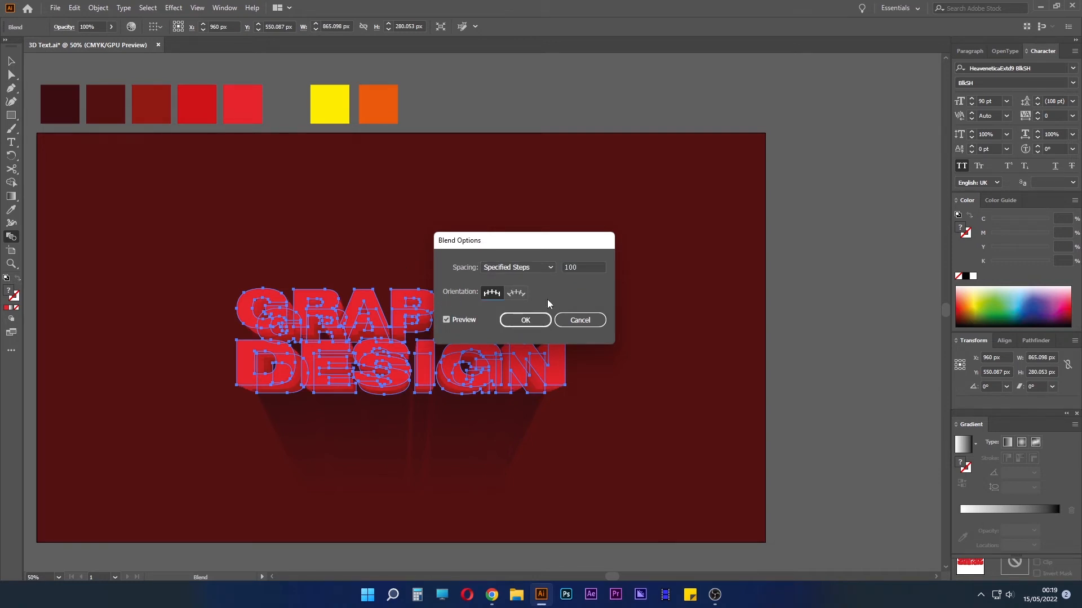
pyautogui.click(583, 267)
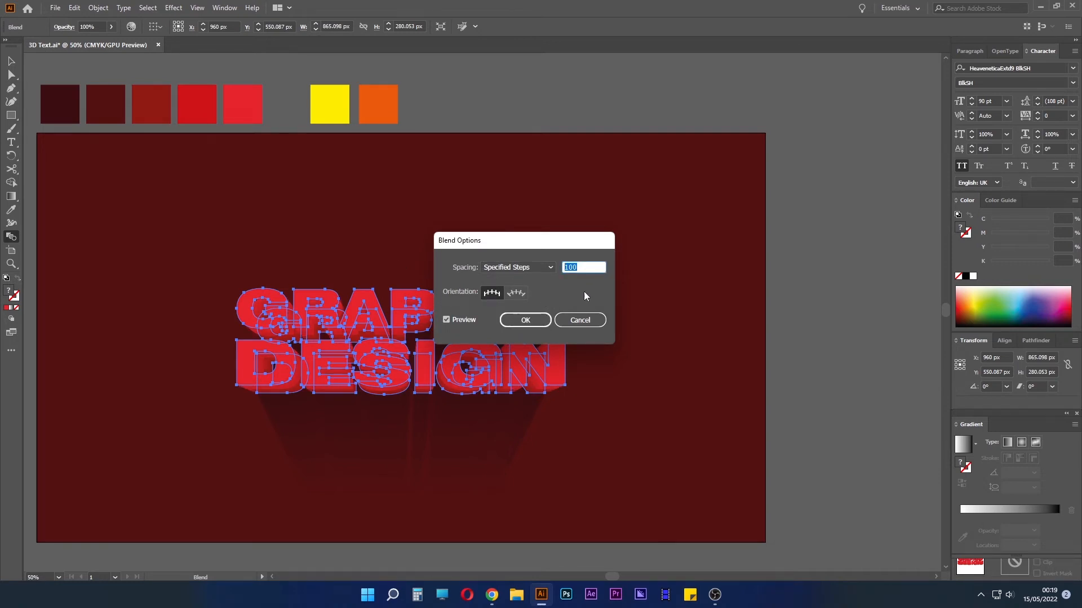
pyautogui.write('150')
pyautogui.press('Return')
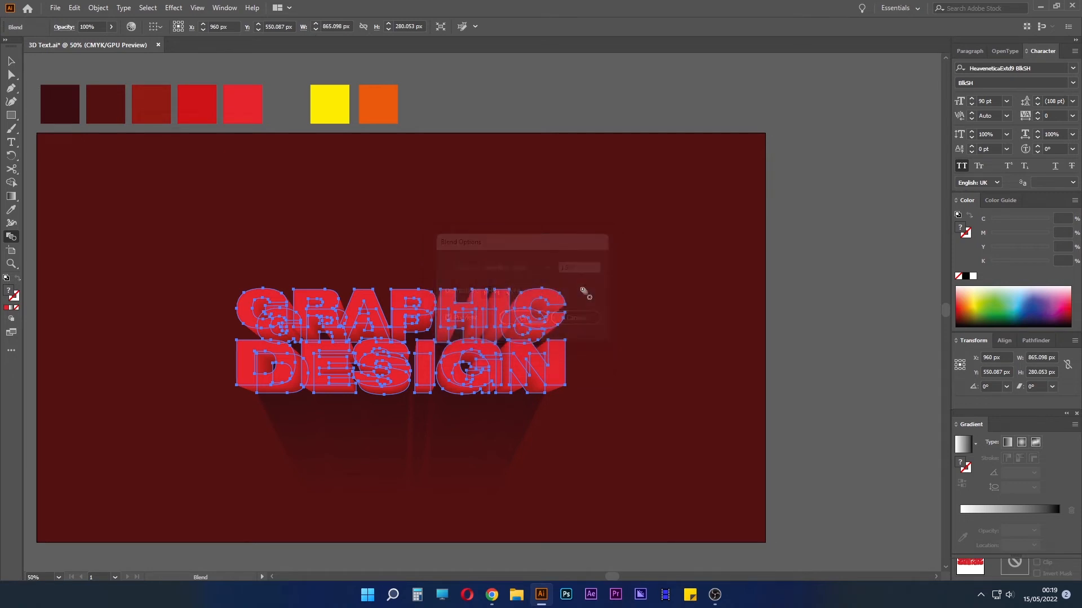
pyautogui.click(11, 61)
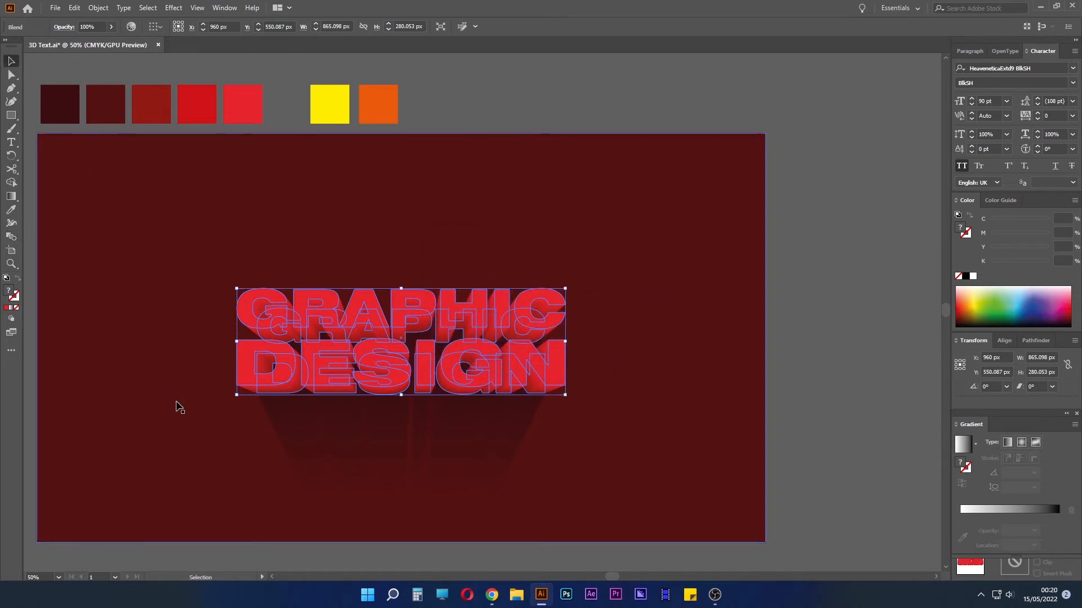
pyautogui.click(174, 408)
pyautogui.click(814, 438)
pyautogui.scroll(-2, 780, 403)
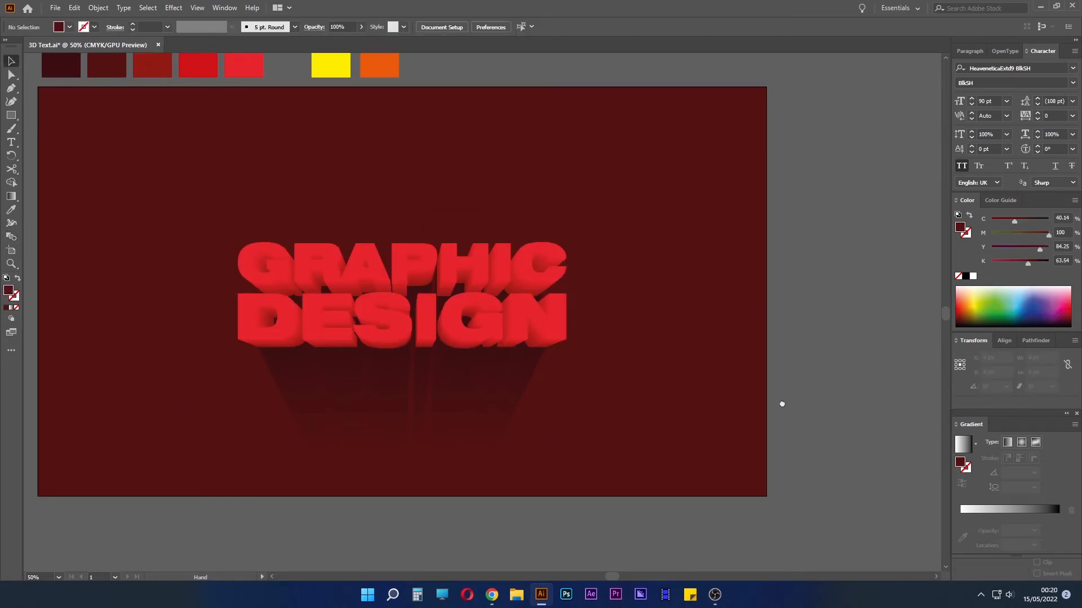
pyautogui.scroll(1, 414, 365)
pyautogui.click(434, 393)
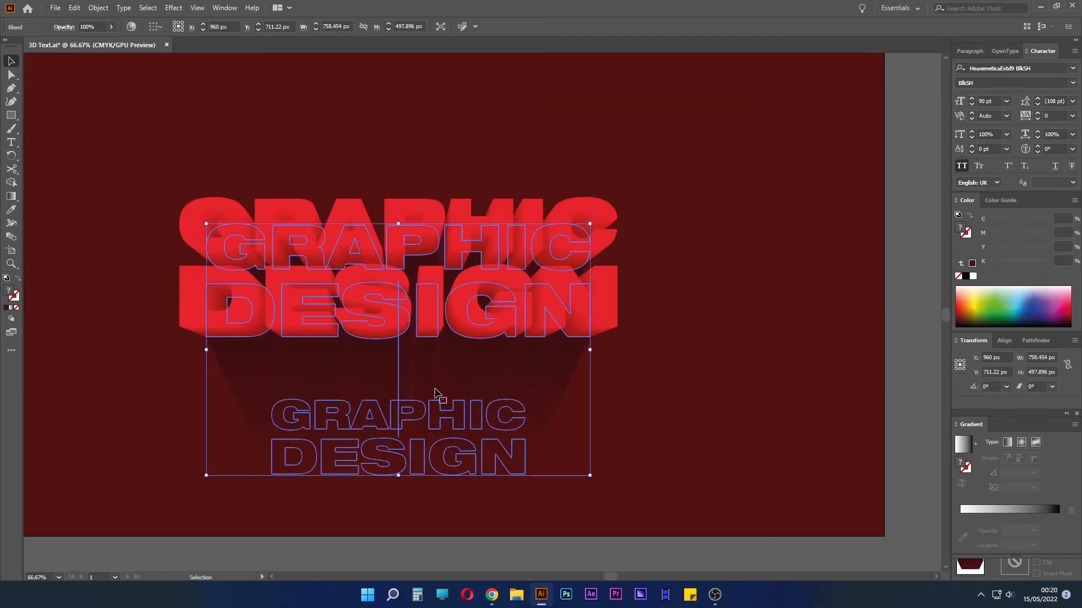
pyautogui.moveTo(435, 390); pyautogui.dragTo(439, 400)
pyautogui.click(724, 422)
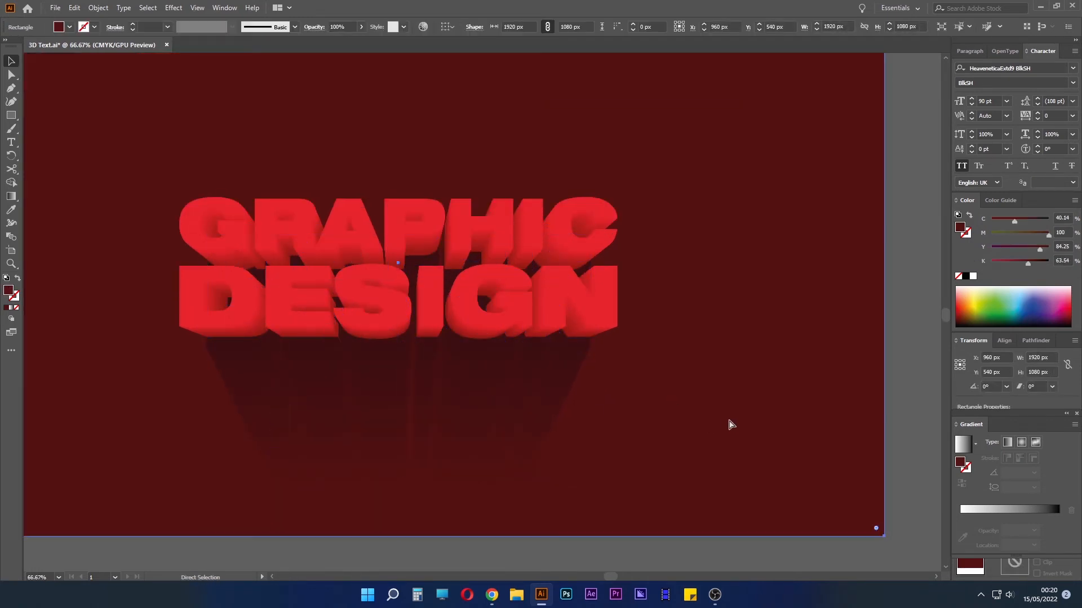
pyautogui.hotkey('ctrl', 'z')
pyautogui.click(711, 423)
pyautogui.hotkey('ctrl', '0')
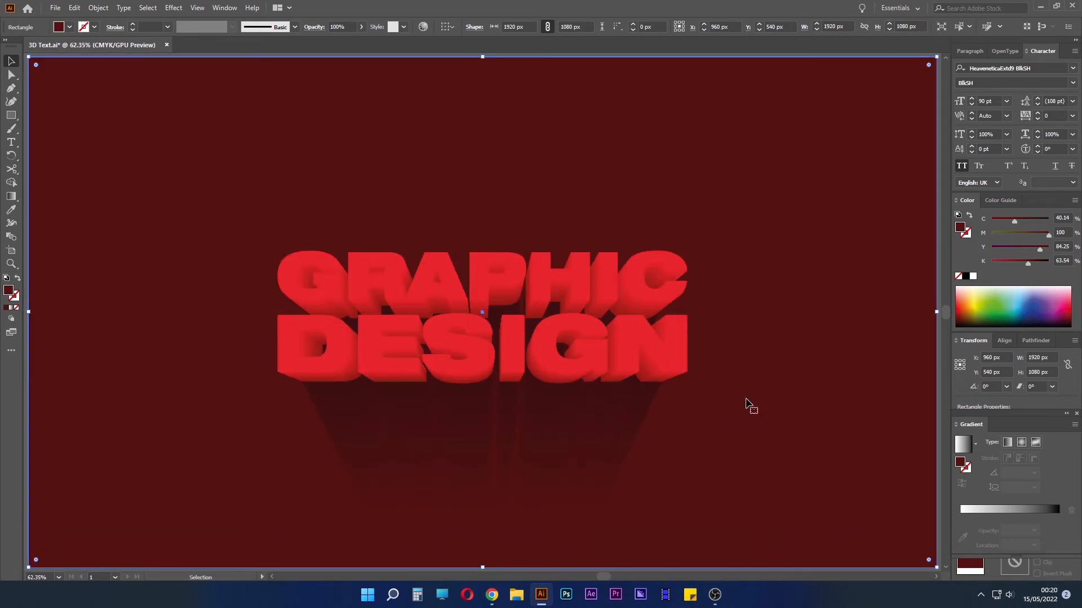
# Step: Recolour the extrusion's back lettering and everything sharing its fill colour with the second palette swatch, using Select Same Fill Color and the Eyedropper
pyautogui.click(473, 386)
pyautogui.click(346, 394)
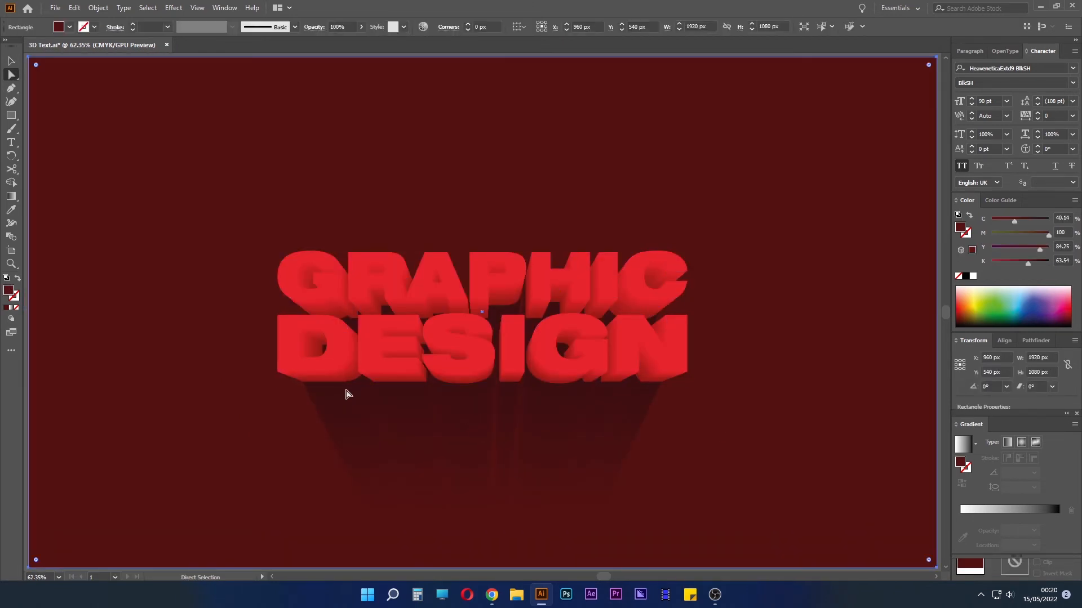
pyautogui.press('a')
pyautogui.click(351, 384)
pyautogui.click(147, 7)
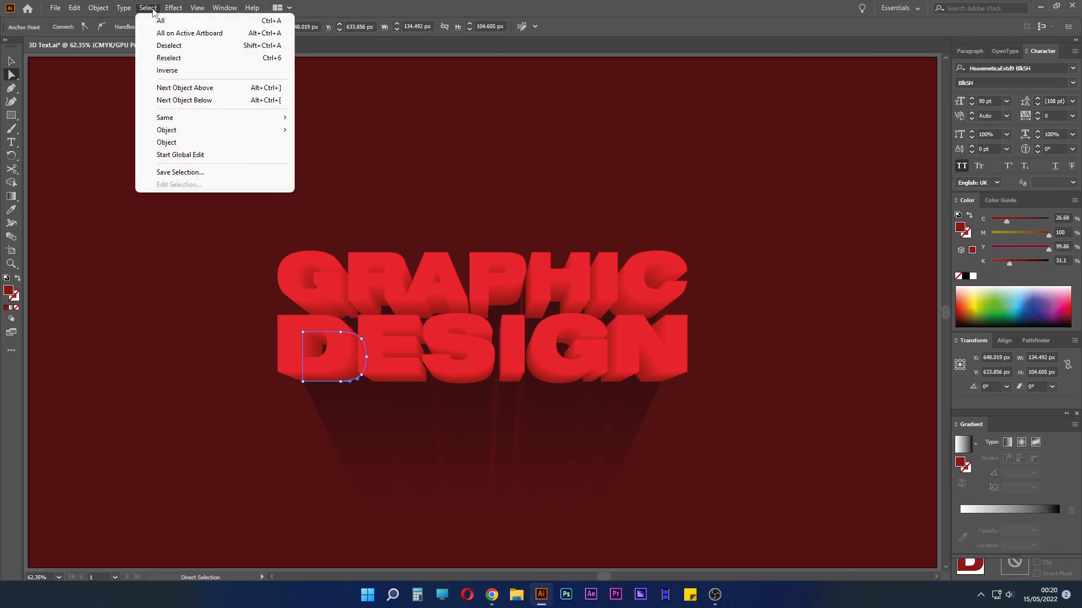
pyautogui.moveTo(189, 117)
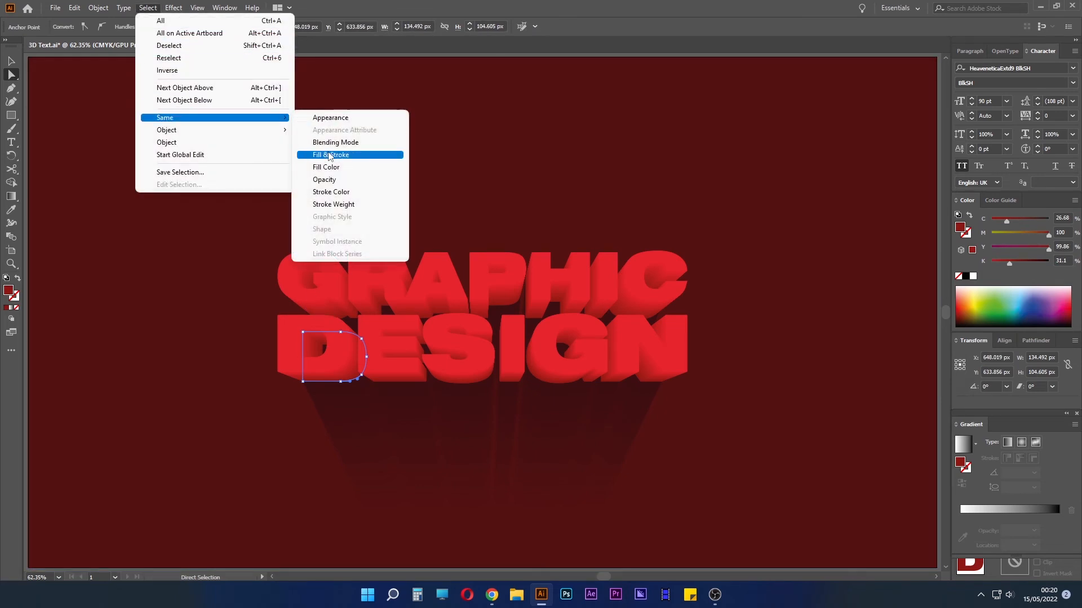
pyautogui.click(316, 168)
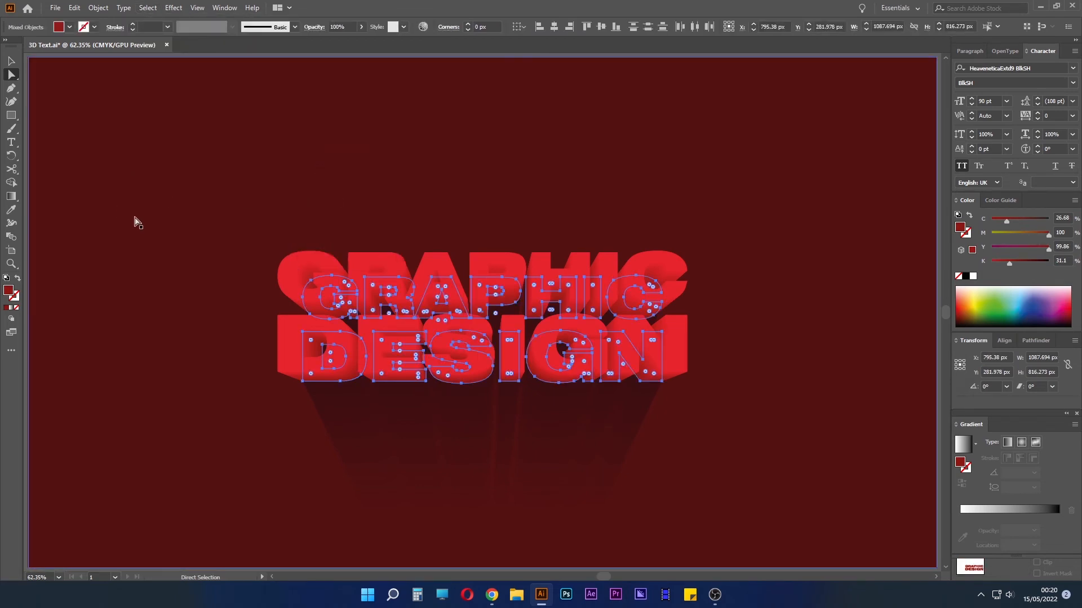
pyautogui.scroll(3, 90, 169)
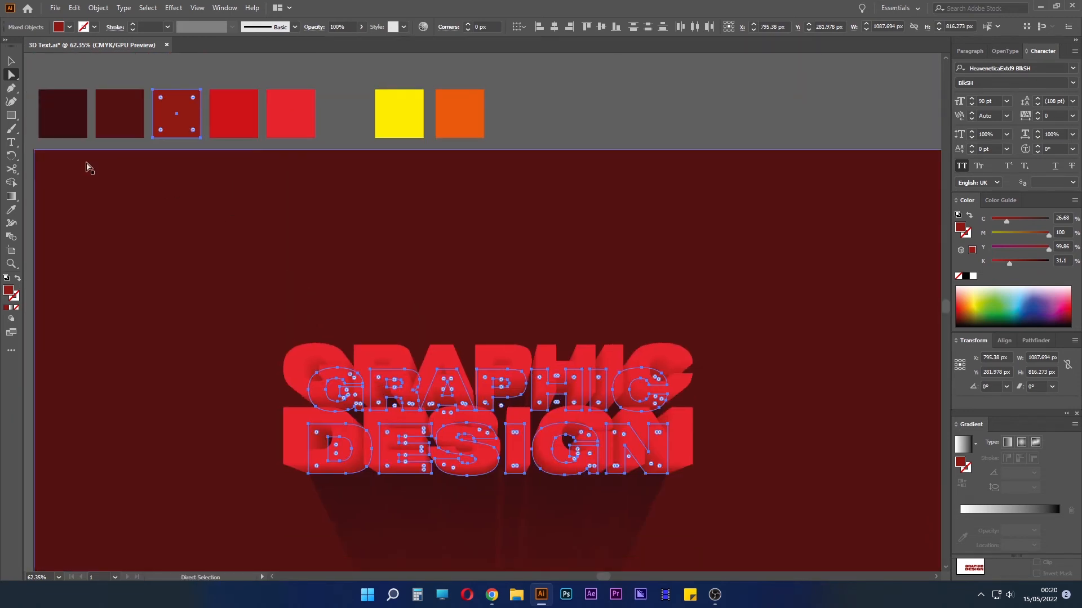
pyautogui.click(12, 209)
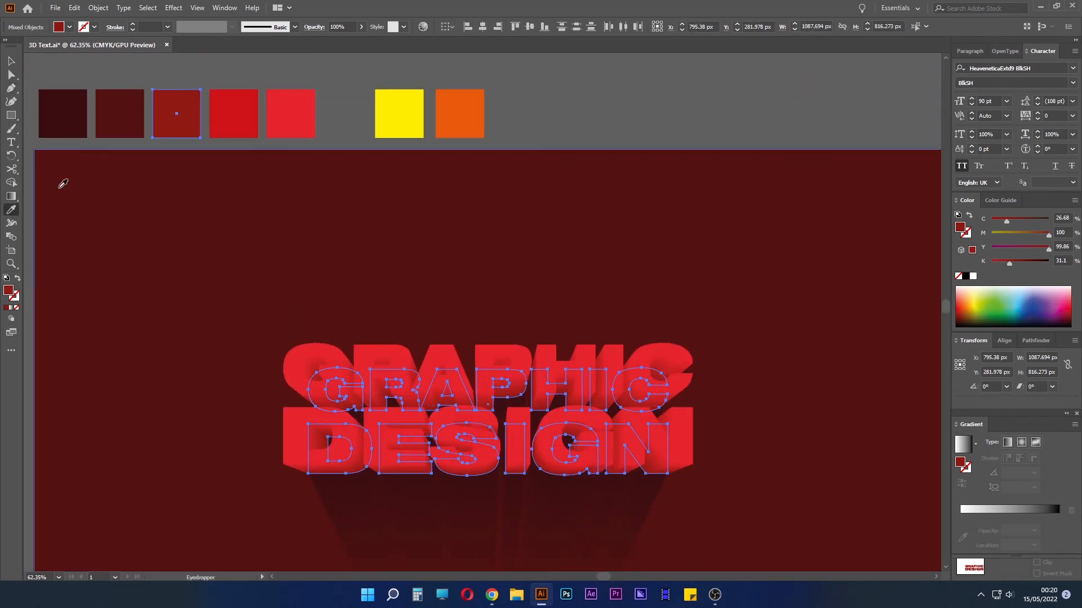
pyautogui.click(116, 115)
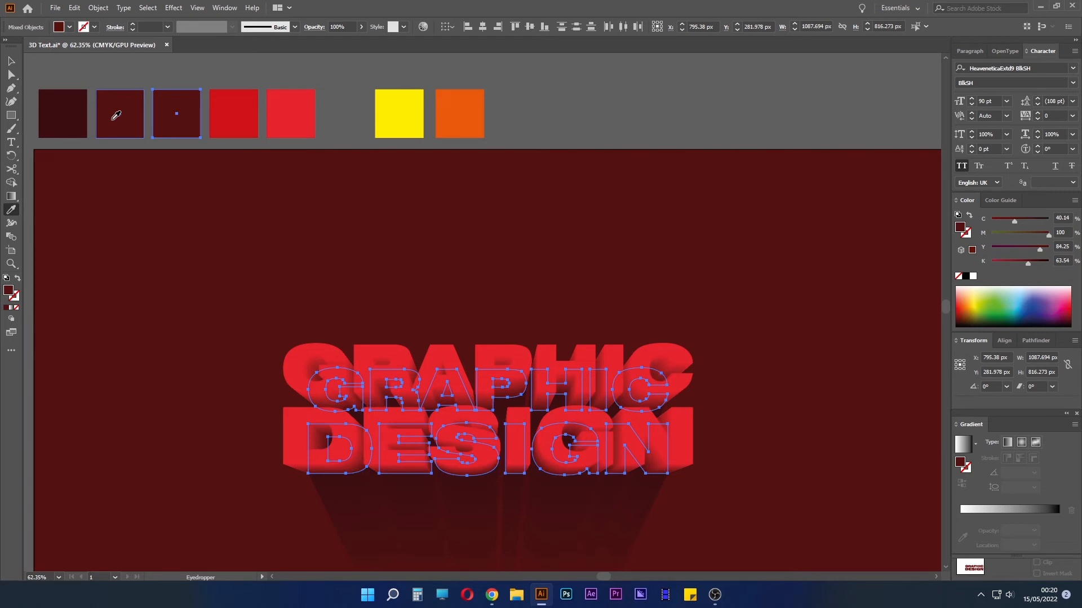
pyautogui.click(12, 59)
pyautogui.click(326, 244)
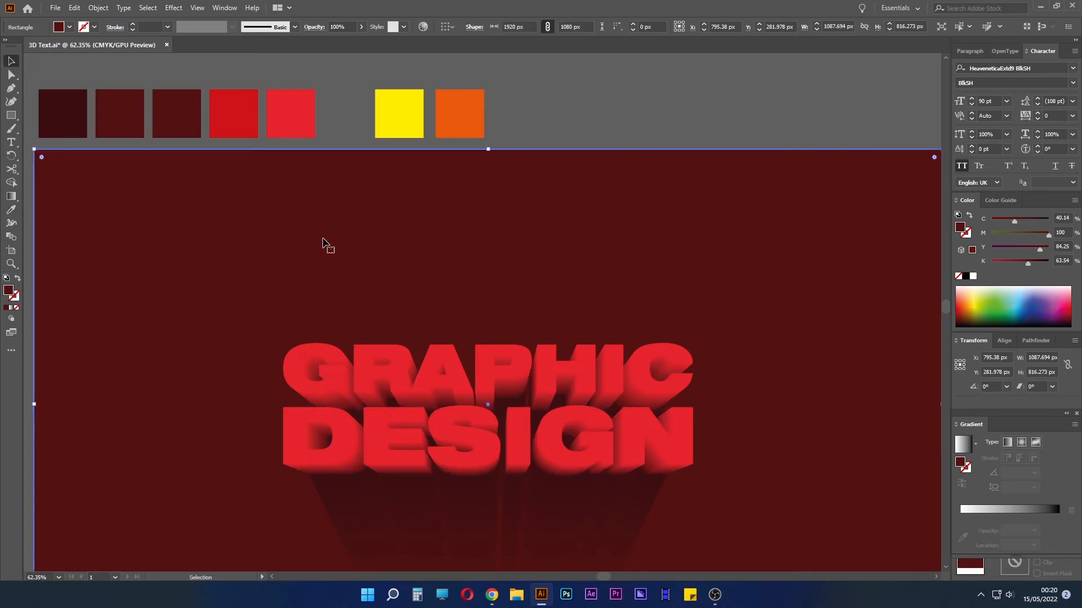
# Step: Unlock all objects and show the hidden white GRAPHIC DESIGN lettering in front of the red extrusion
pyautogui.moveTo(379, 270); pyautogui.dragTo(340, 189)
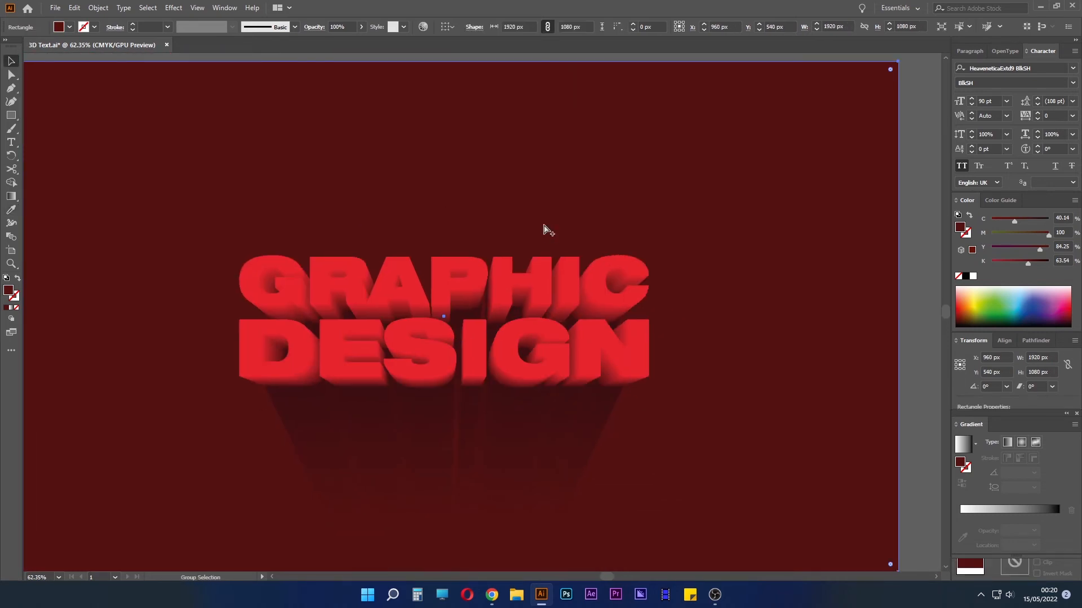
pyautogui.hotkey('ctrl', 'alt', '2')
pyautogui.hotkey('ctrl', 'alt', '3')
pyautogui.click(584, 213)
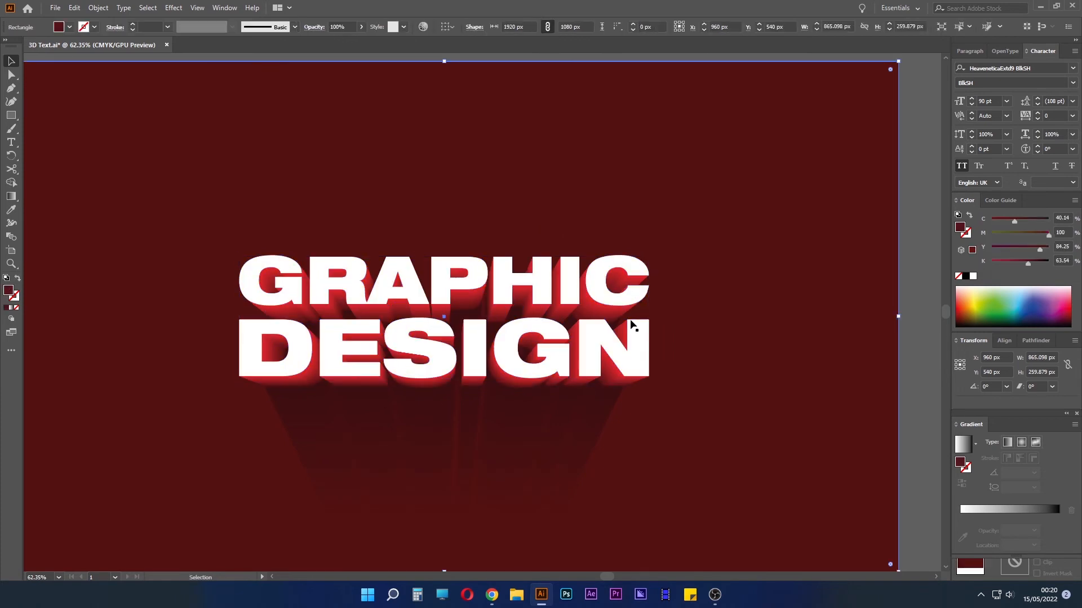
pyautogui.moveTo(701, 355); pyautogui.dragTo(669, 379)
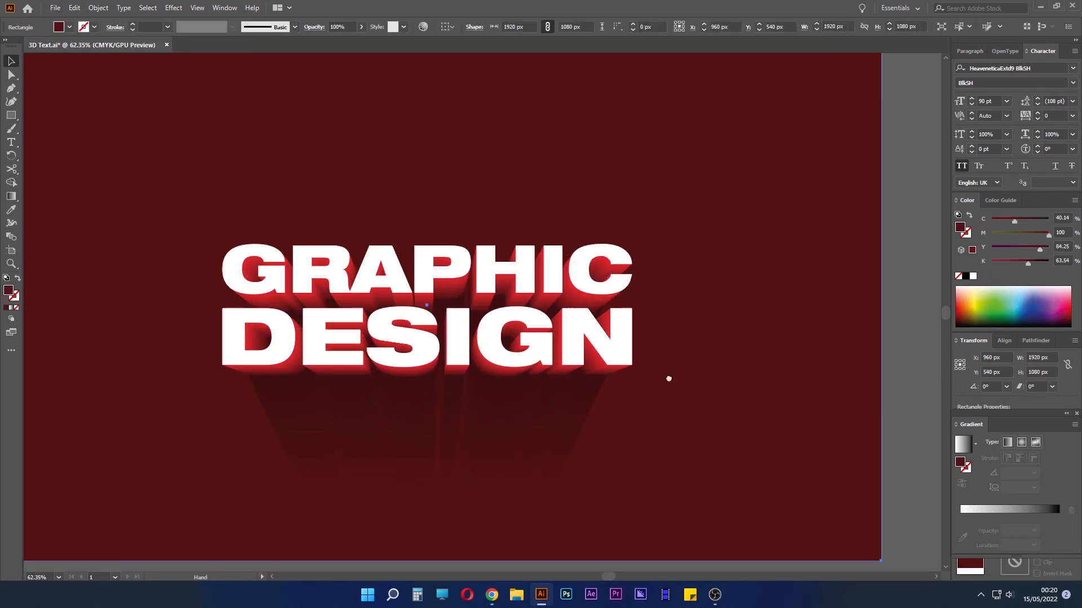
# Step: Apply a linear gradient to the white front lettering and run it downward across both lines at about -89.5°
pyautogui.click(610, 351)
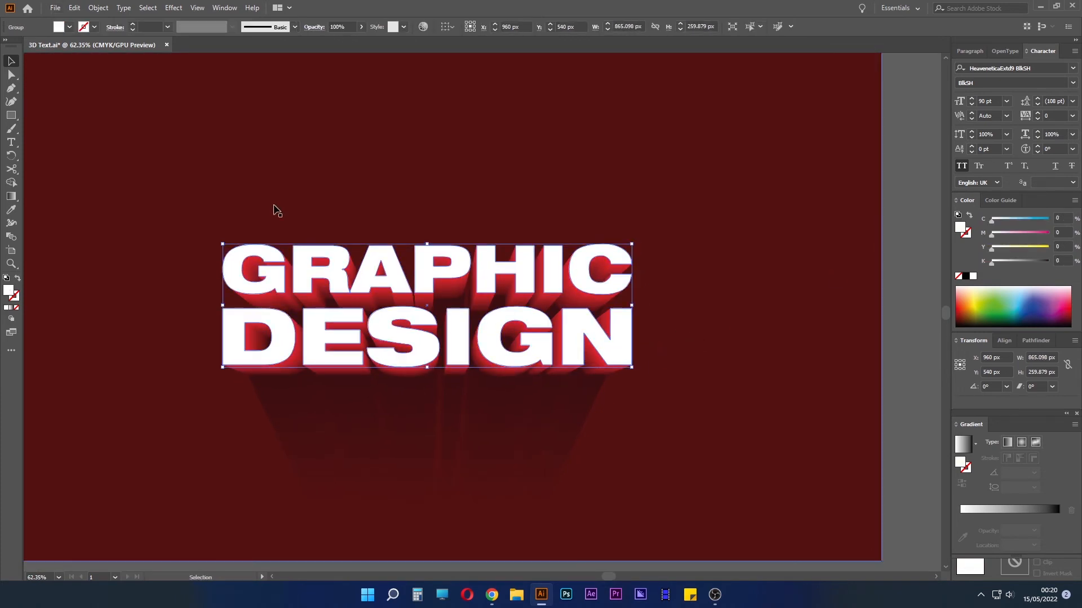
pyautogui.click(11, 196)
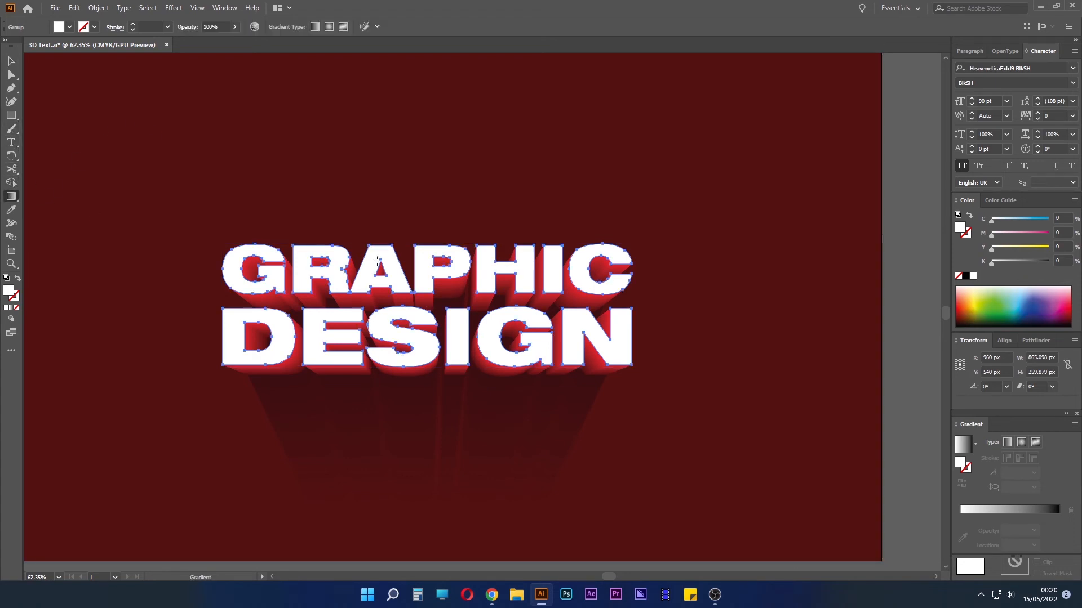
pyautogui.click(1007, 444)
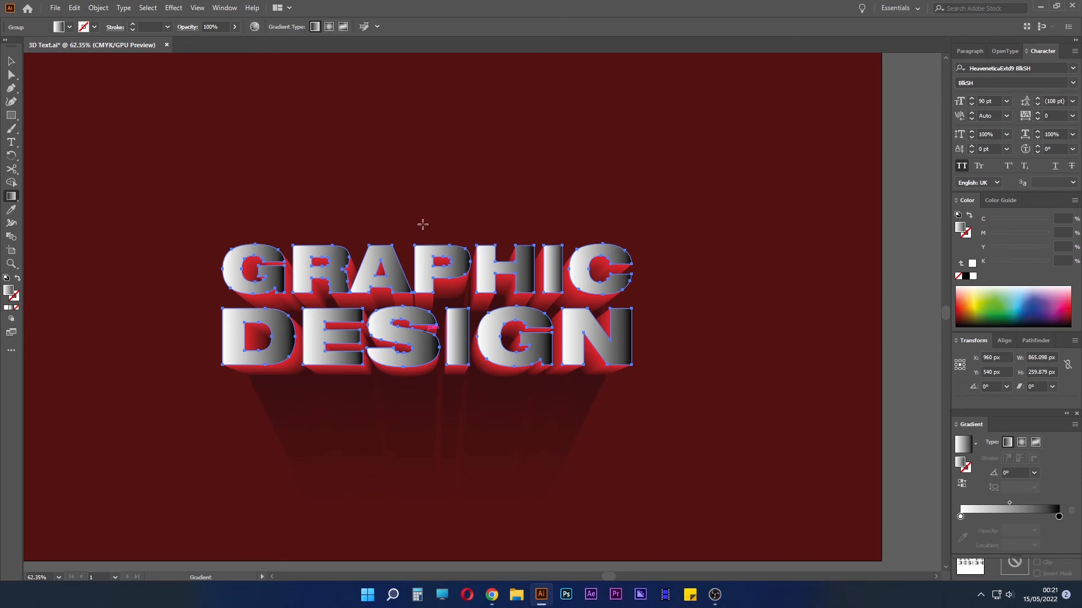
pyautogui.moveTo(413, 219); pyautogui.dragTo(411, 341)
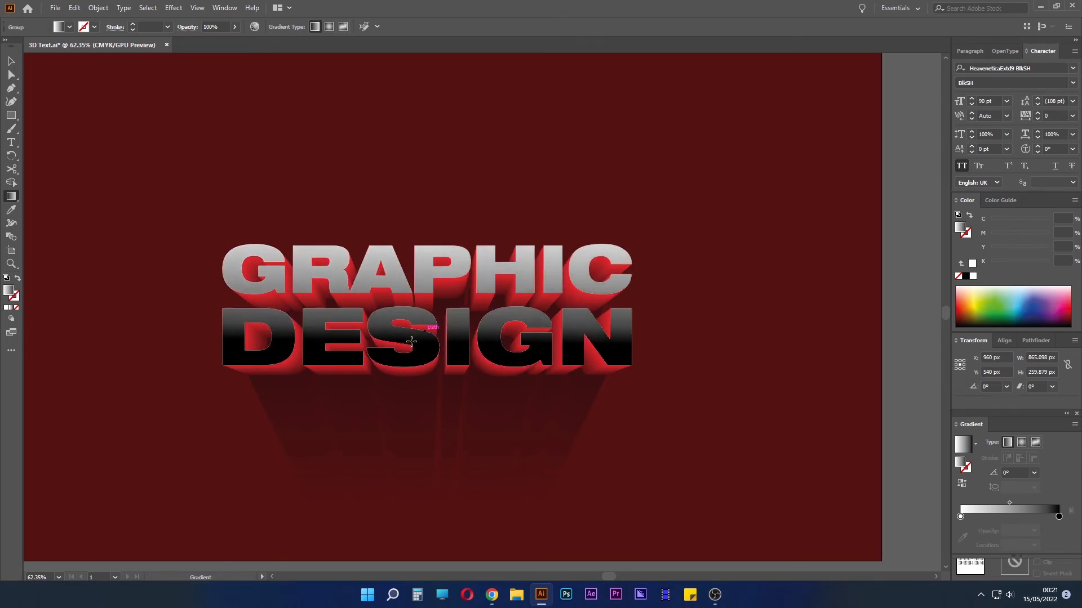
# Step: Sample the orange swatch for the gradient's black end stop and the yellow swatch for its white start stop
pyautogui.scroll(5, 415, 342)
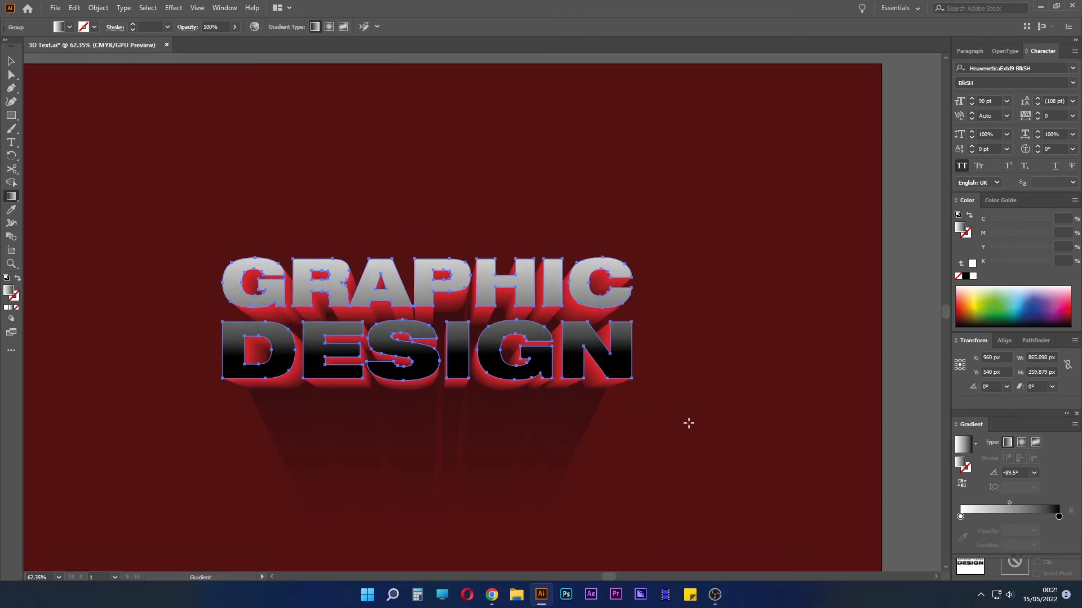
pyautogui.doubleClick(1059, 517)
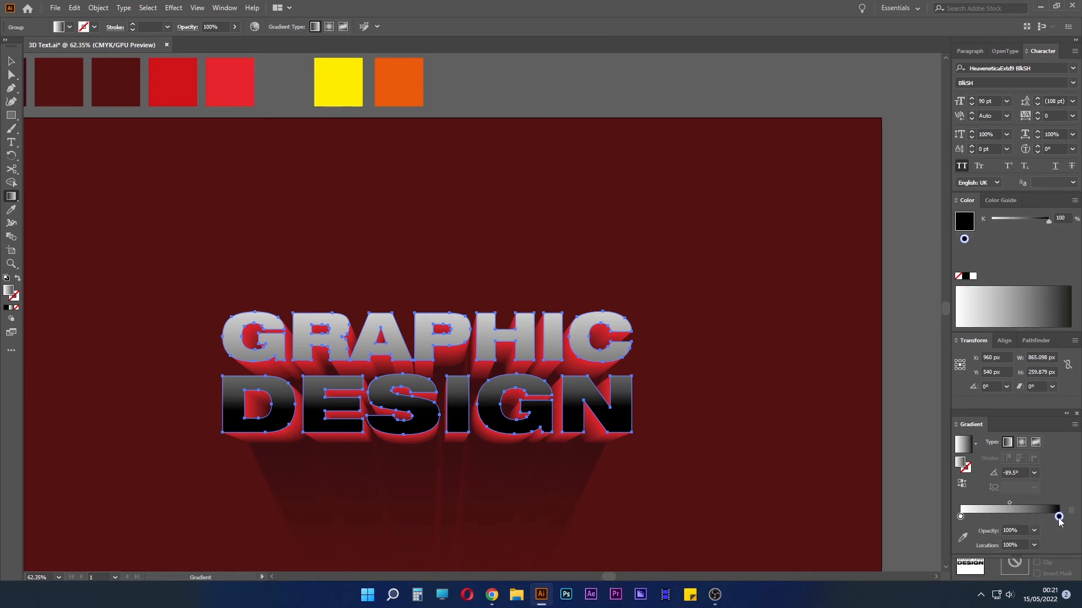
pyautogui.click(913, 450)
pyautogui.click(401, 82)
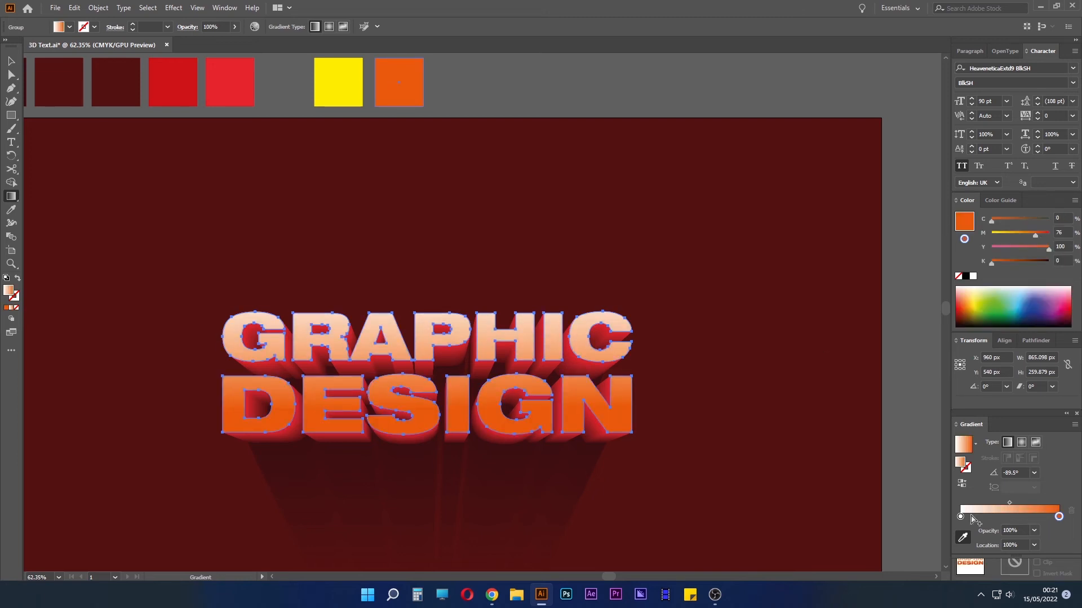
pyautogui.doubleClick(961, 516)
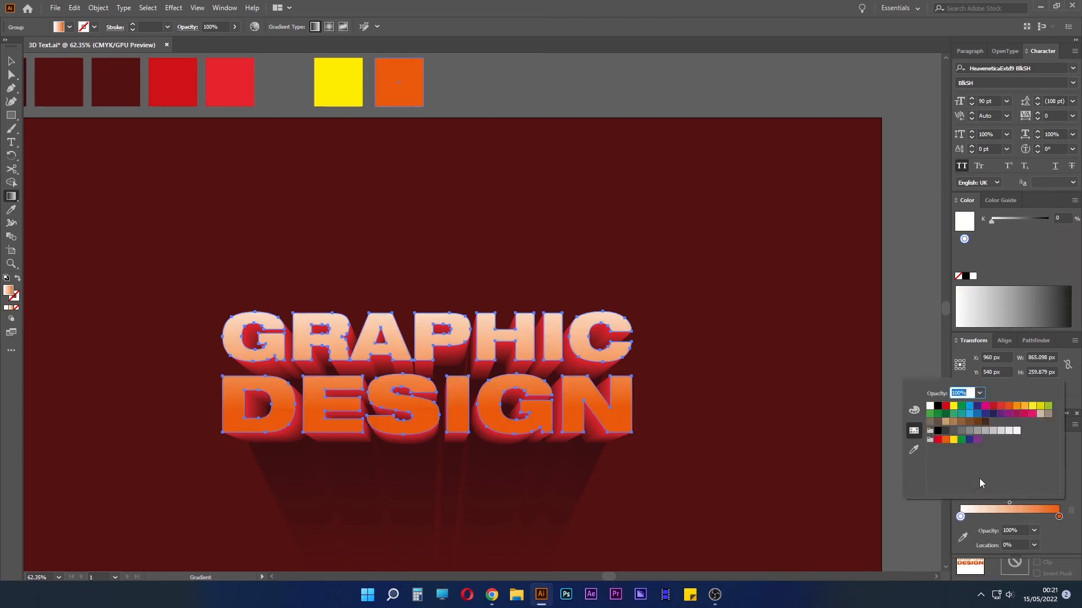
pyautogui.click(915, 449)
pyautogui.click(339, 86)
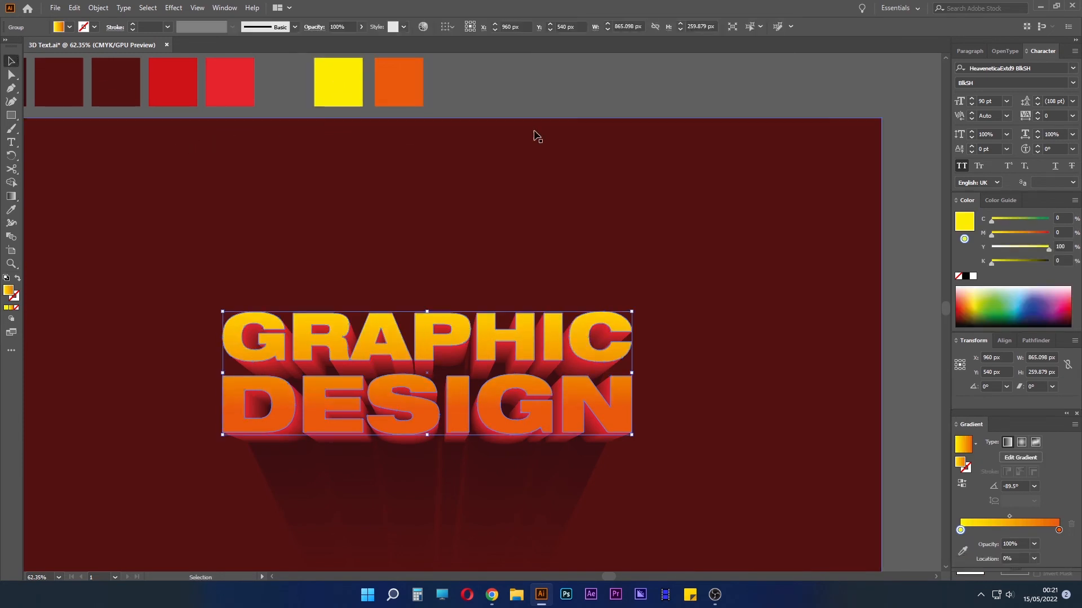
pyautogui.click(586, 304)
# Step: Move the end anchor of the shadow blend's spine to the artboard's lower left at X 235 px, Y 984.6 px
pyautogui.moveTo(587, 304); pyautogui.dragTo(626, 218)
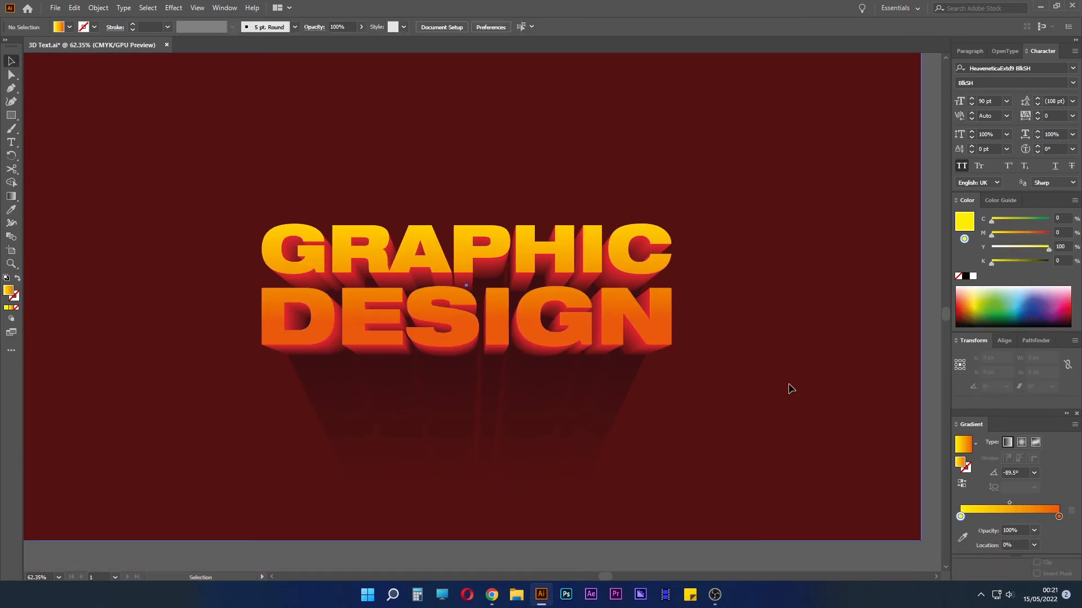
pyautogui.click(671, 449)
pyautogui.click(533, 450)
pyautogui.click(567, 547)
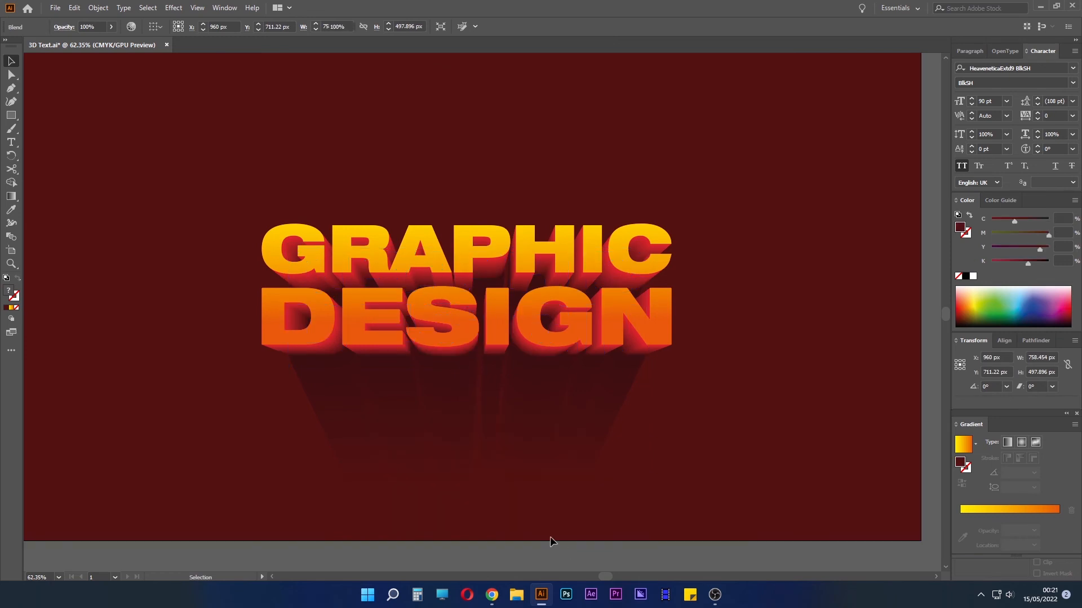
pyautogui.press('a')
pyautogui.click(467, 449)
pyautogui.moveTo(467, 450); pyautogui.dragTo(233, 462)
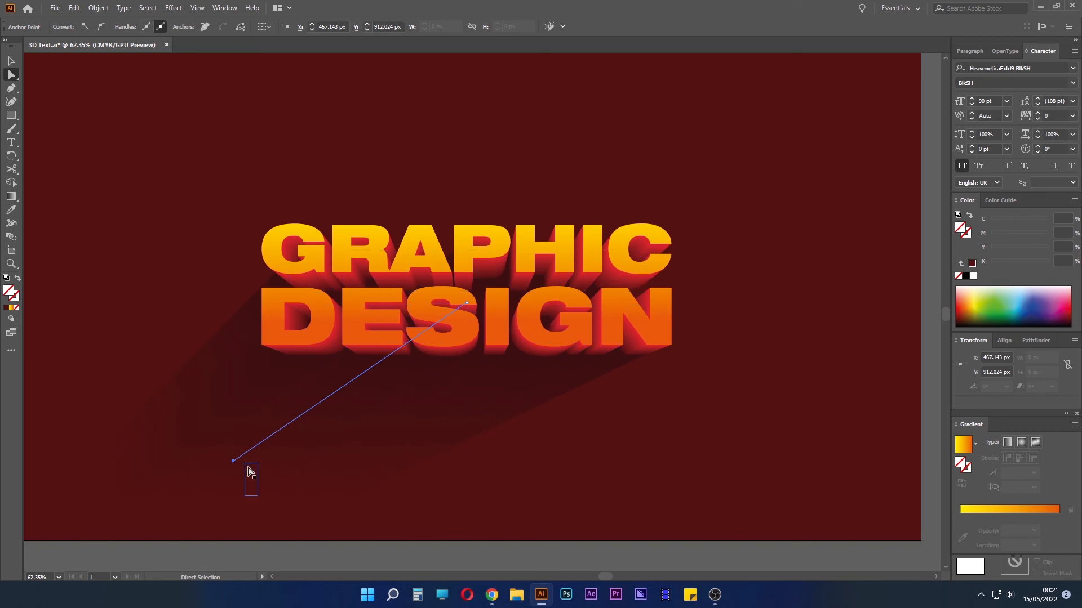
pyautogui.moveTo(248, 470); pyautogui.dragTo(124, 496)
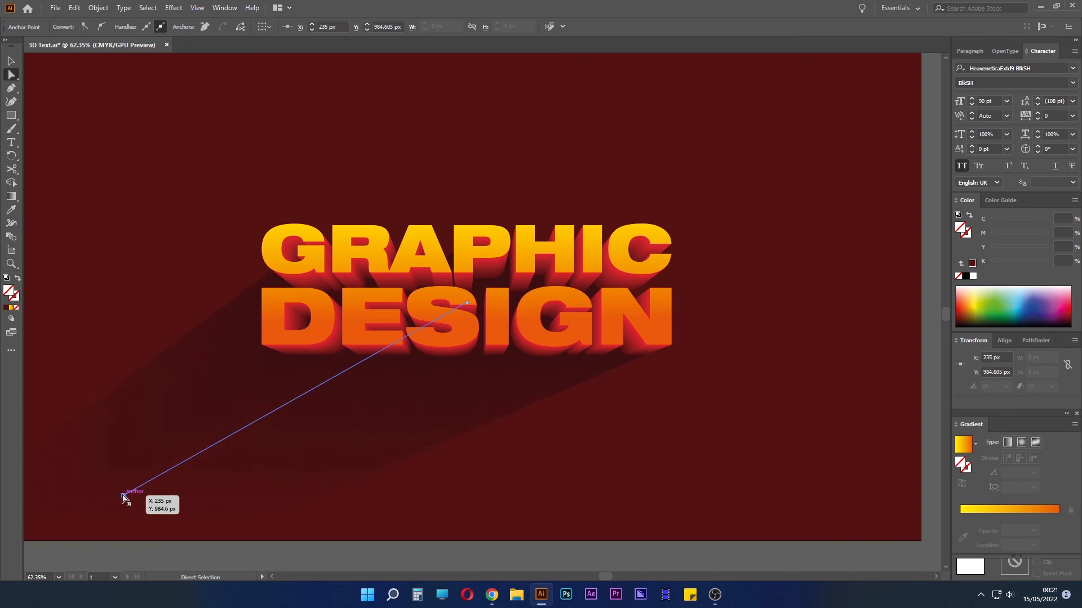
pyautogui.click(450, 498)
pyautogui.moveTo(501, 457)
pyautogui.mouseDown()
pyautogui.moveTo(442, 461)
pyautogui.moveTo(496, 490)
pyautogui.moveTo(492, 474)
pyautogui.mouseUp()
pyautogui.hotkey('ctrl', '0')
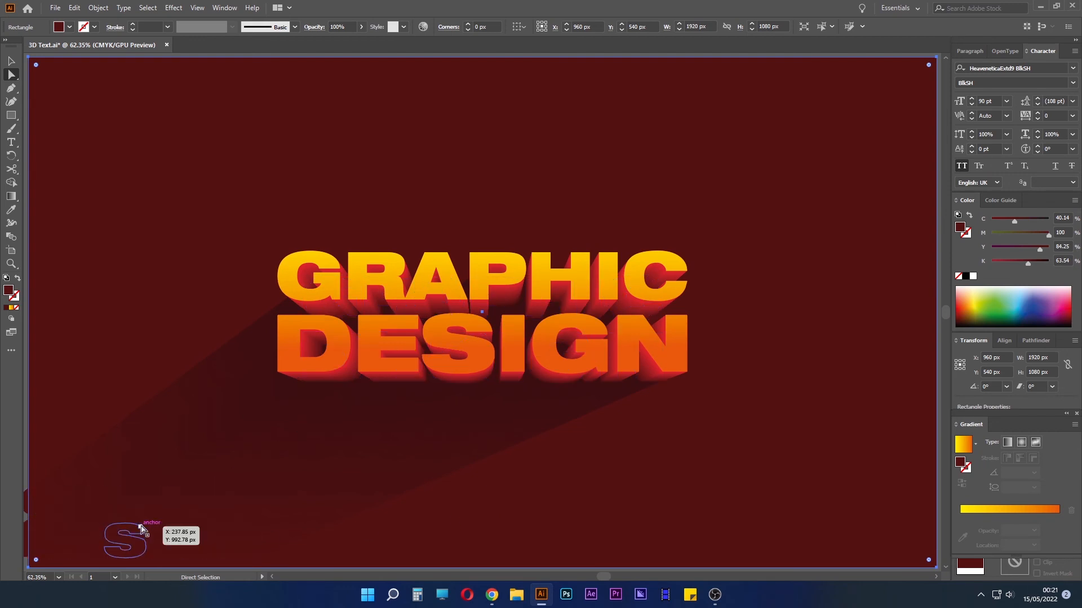
# Step: Try the shadow spine's end anchor right of the lettering at about X 1667 px, Y 563 px, and centred below it
pyautogui.click(140, 523)
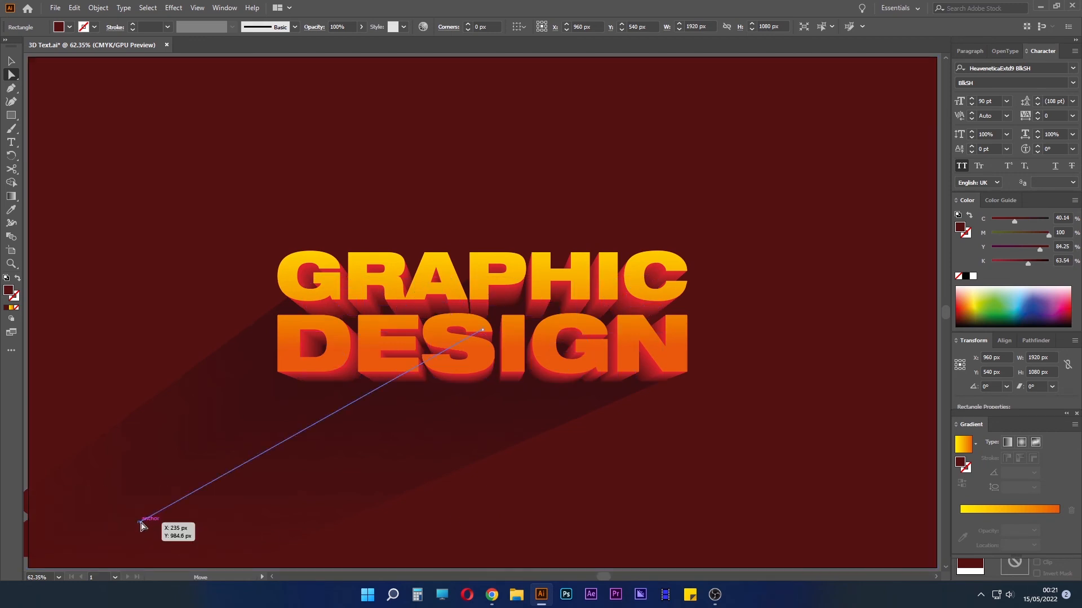
pyautogui.moveTo(141, 524); pyautogui.dragTo(817, 328)
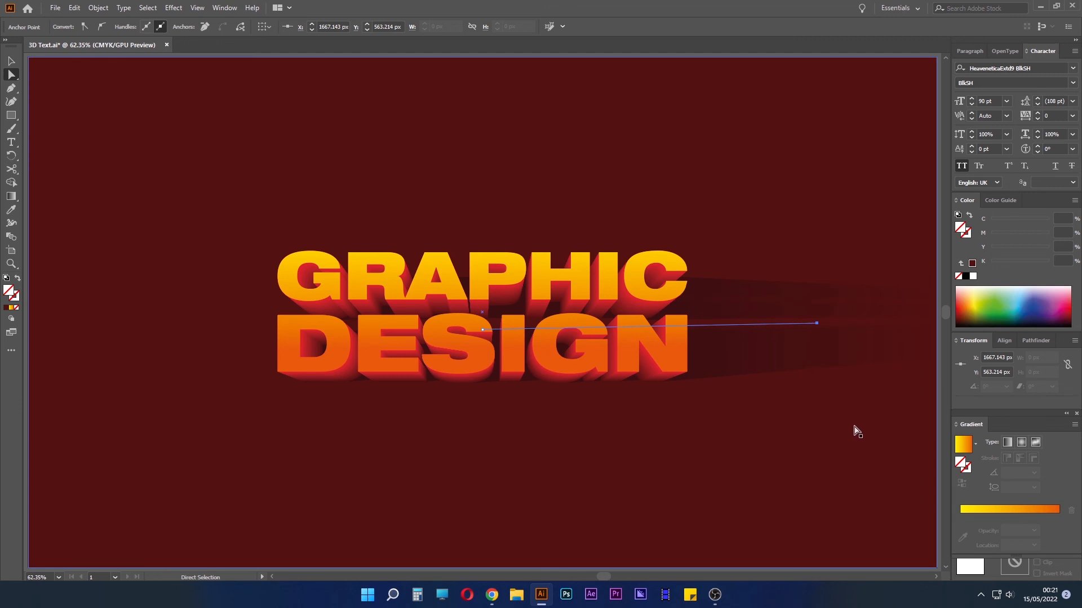
pyautogui.click(655, 472)
pyautogui.moveTo(818, 323); pyautogui.dragTo(482, 508)
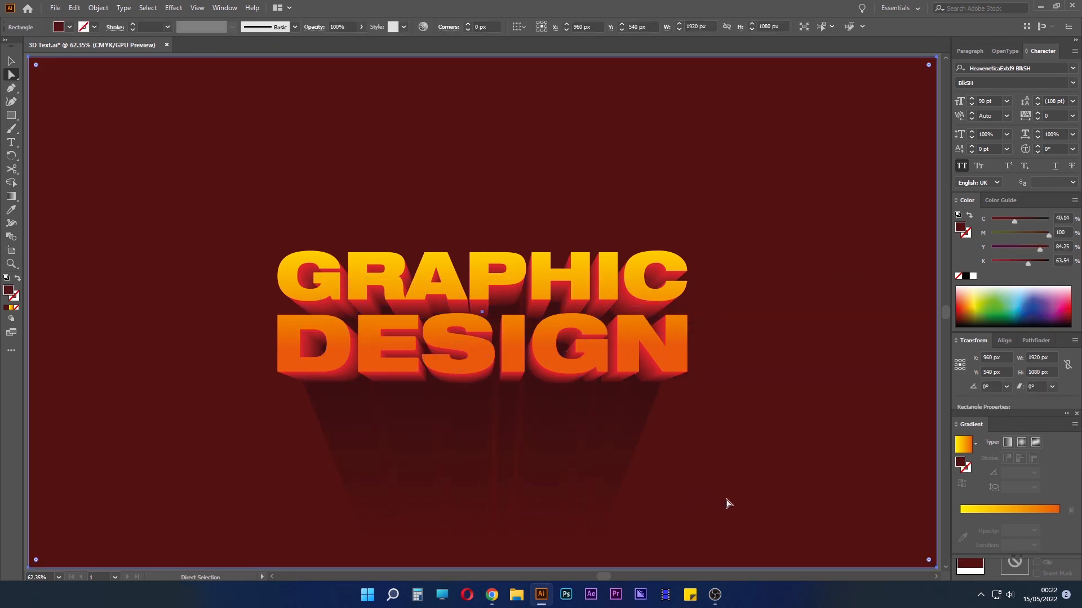
# Step: Move the shadow spine's end anchor from below the lettering to the artboard's lower left at about X 244.5 px, Y 943 px
pyautogui.moveTo(725, 479); pyautogui.dragTo(716, 494)
pyautogui.moveTo(475, 518); pyautogui.dragTo(128, 526)
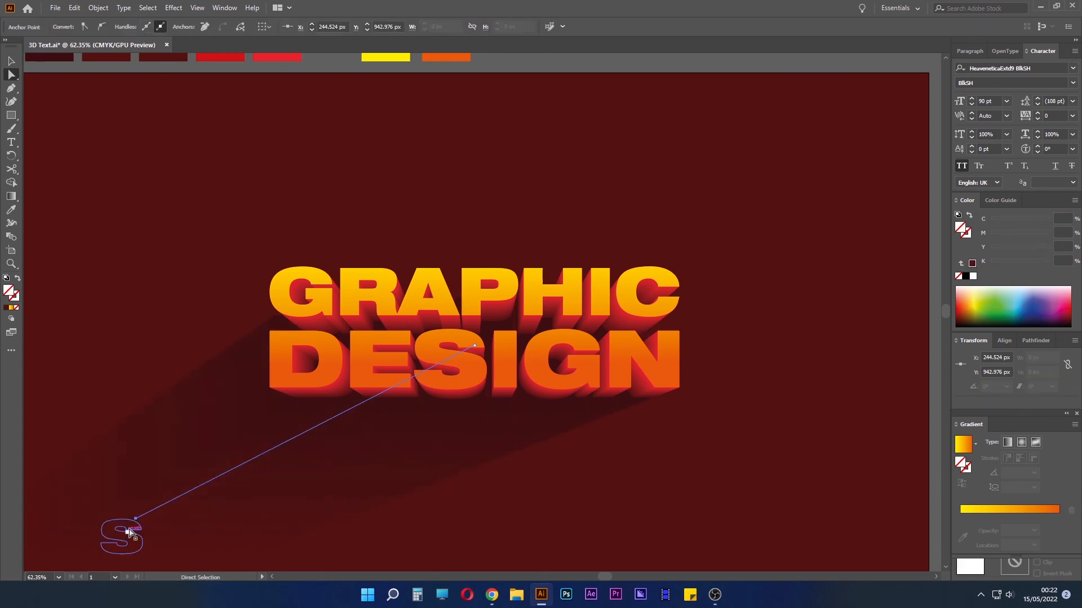